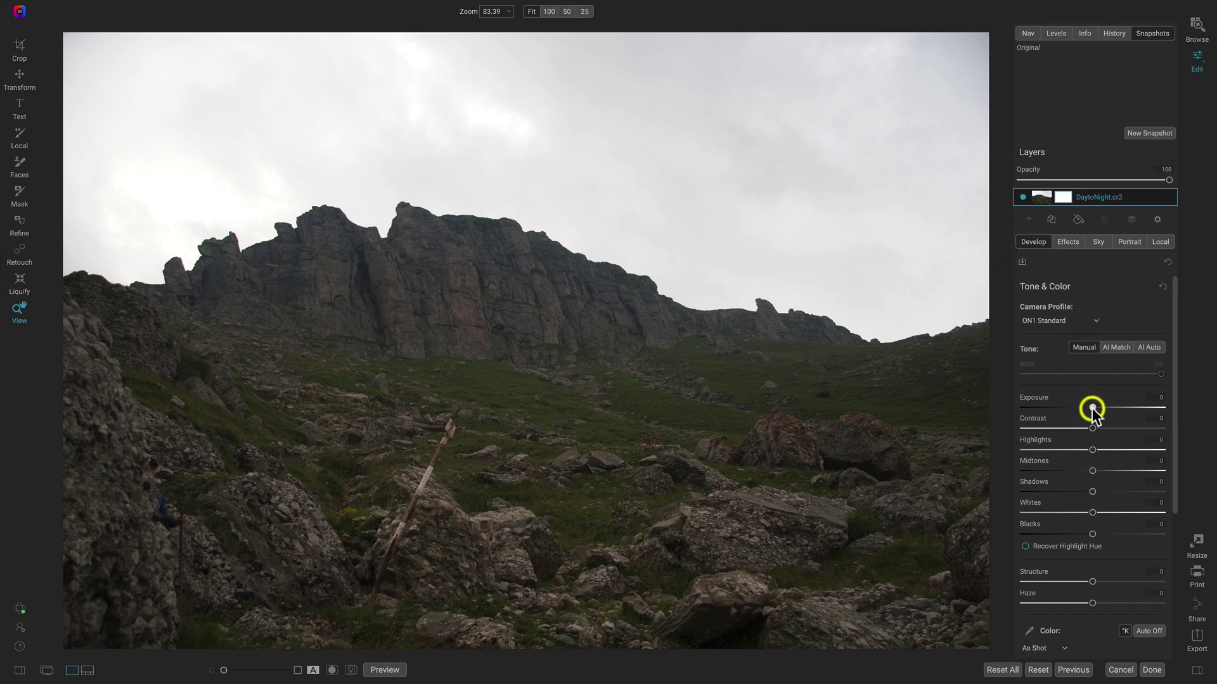
Darken the photo with Exposure at -2, Whites at 100 and Midtones at 15, and compare it with the original.
left_click_drag(1092, 408, 1065, 408)
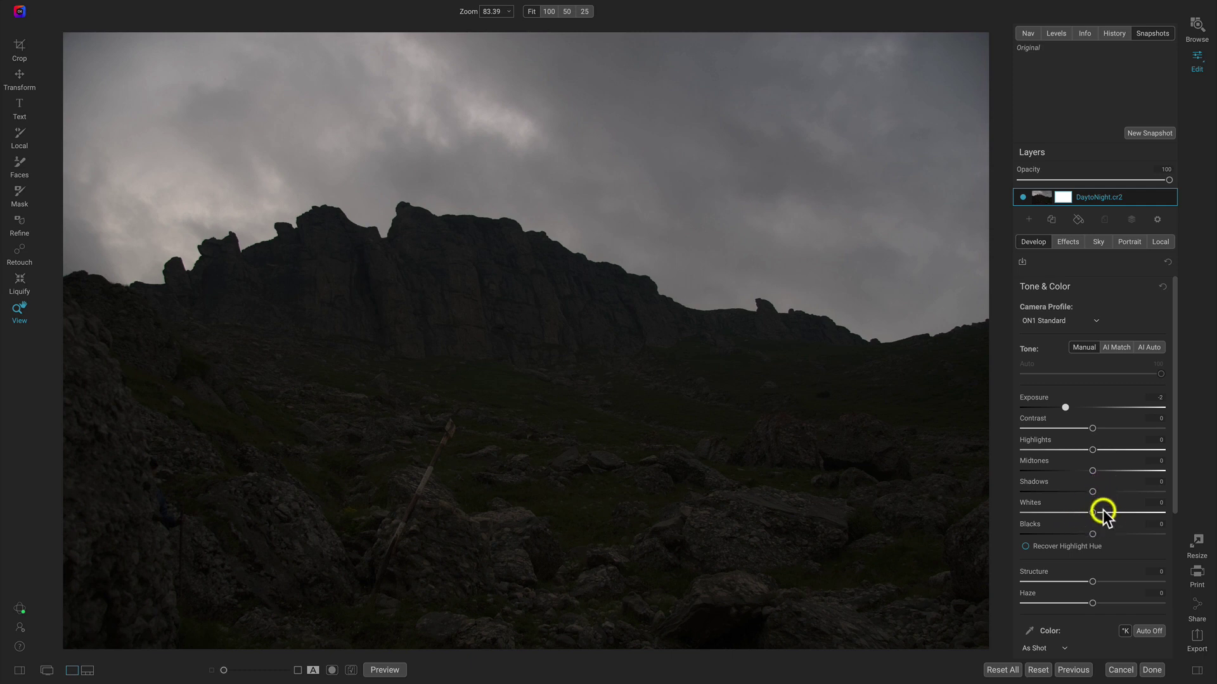
left_click_drag(1092, 512, 1213, 516)
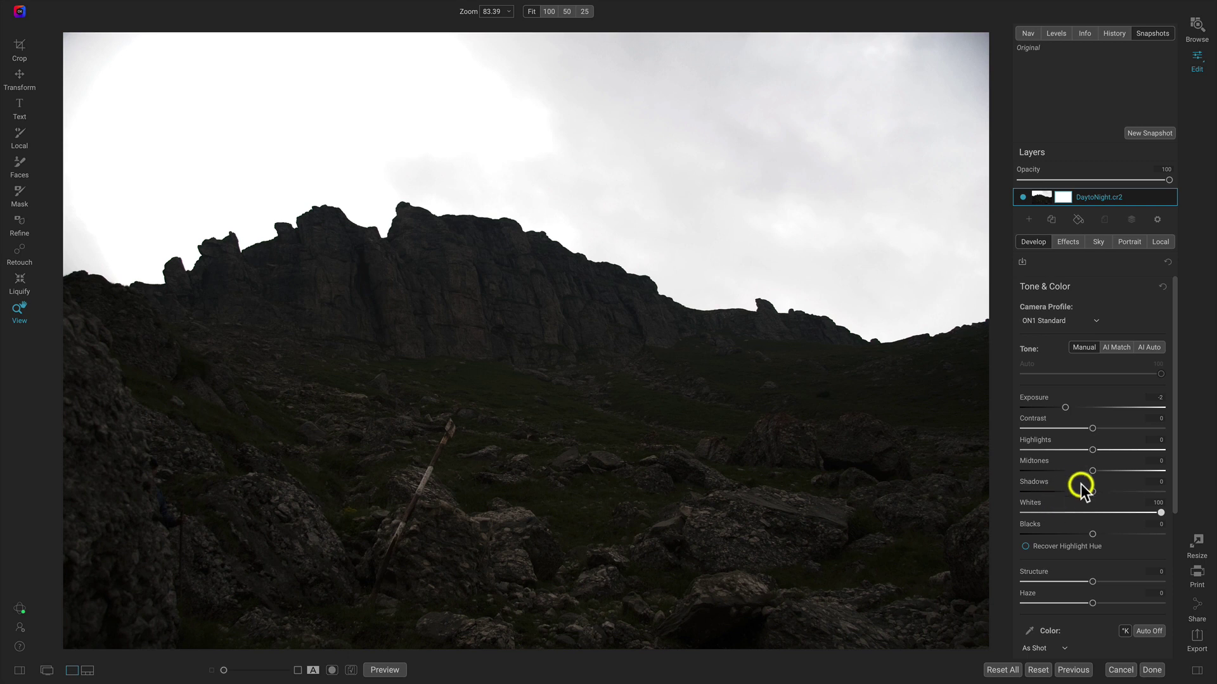
left_click_drag(1093, 471, 1101, 471)
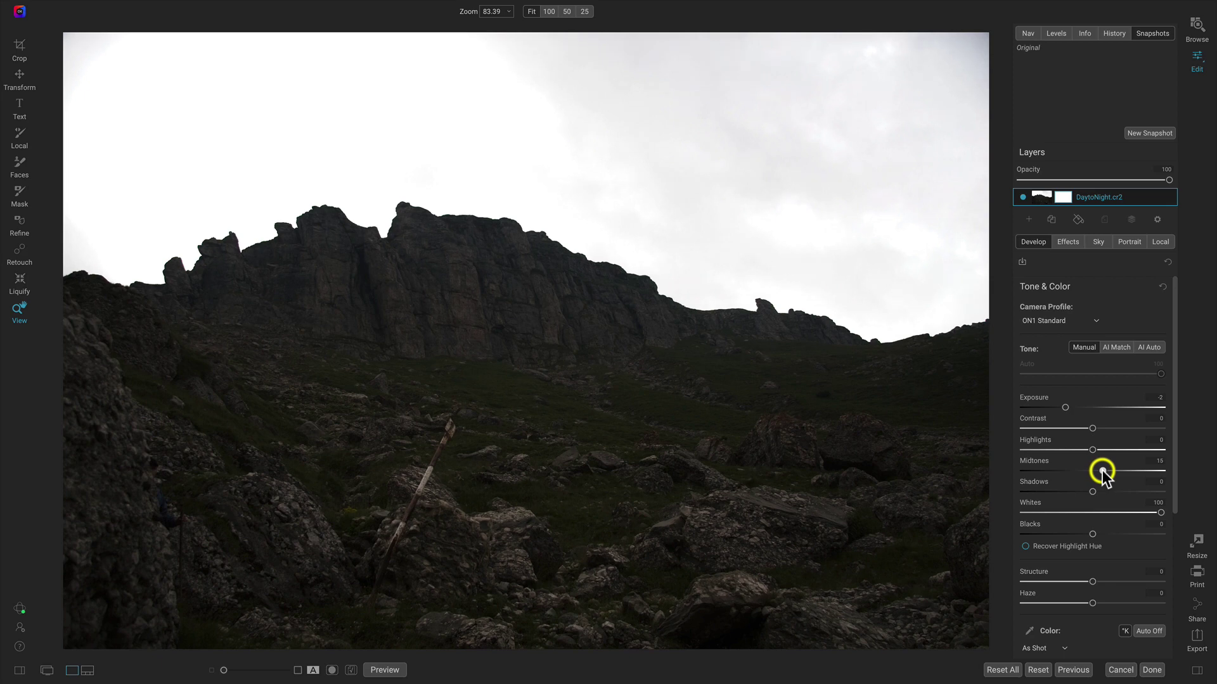
key("ctrl+p")
key("ctrl+p")
key("ctrl+p")
key("ctrl+p")
Cool the photo's white balance by setting the color Temperature to 3800.
scroll(1135, 481, "down", 3)
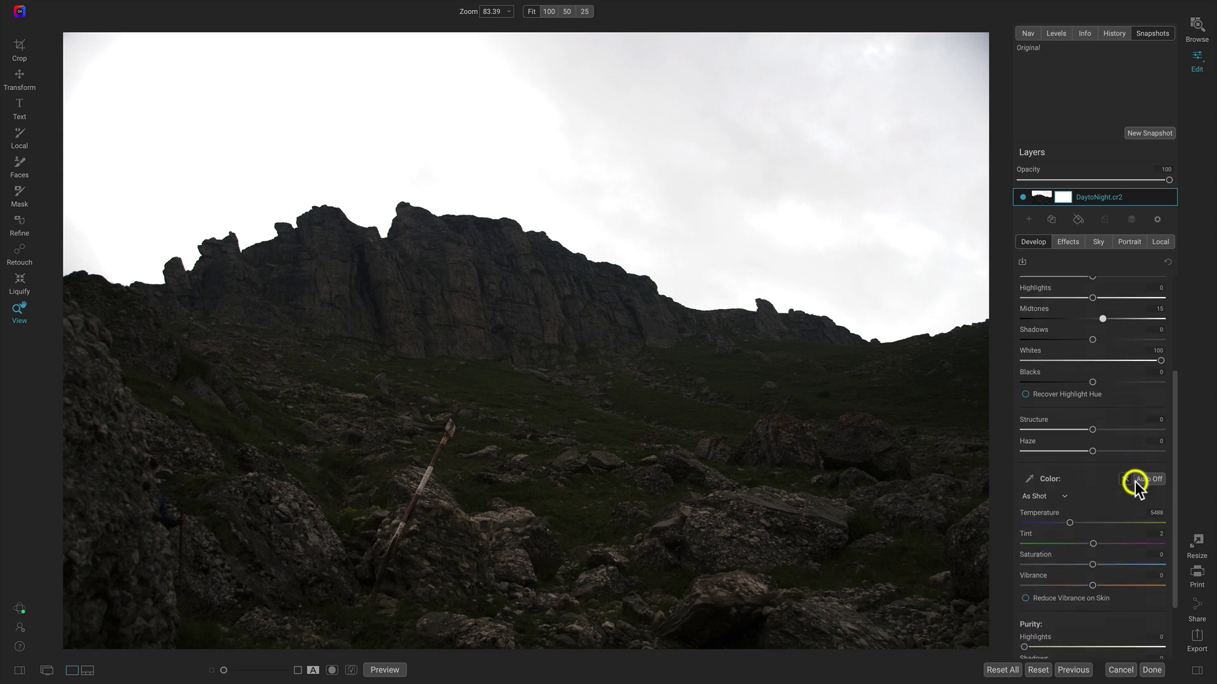
left_click(1070, 521)
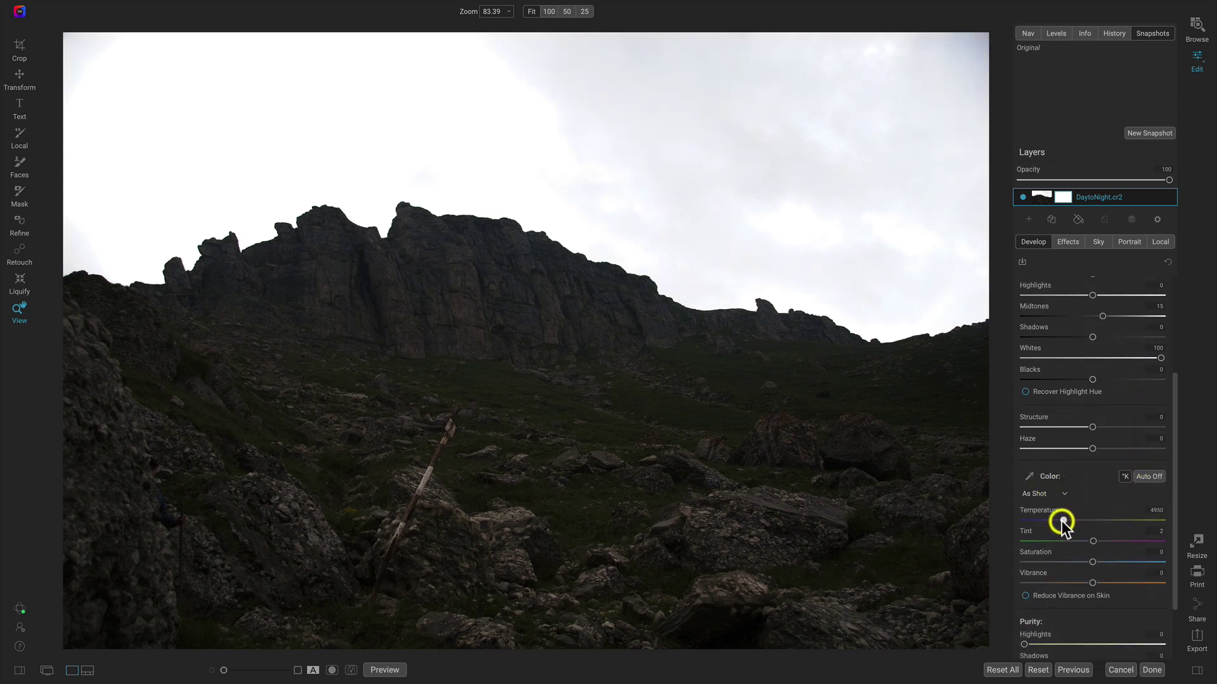
left_click_drag(1057, 522, 1051, 521)
left_click_drag(1054, 521, 1017, 512)
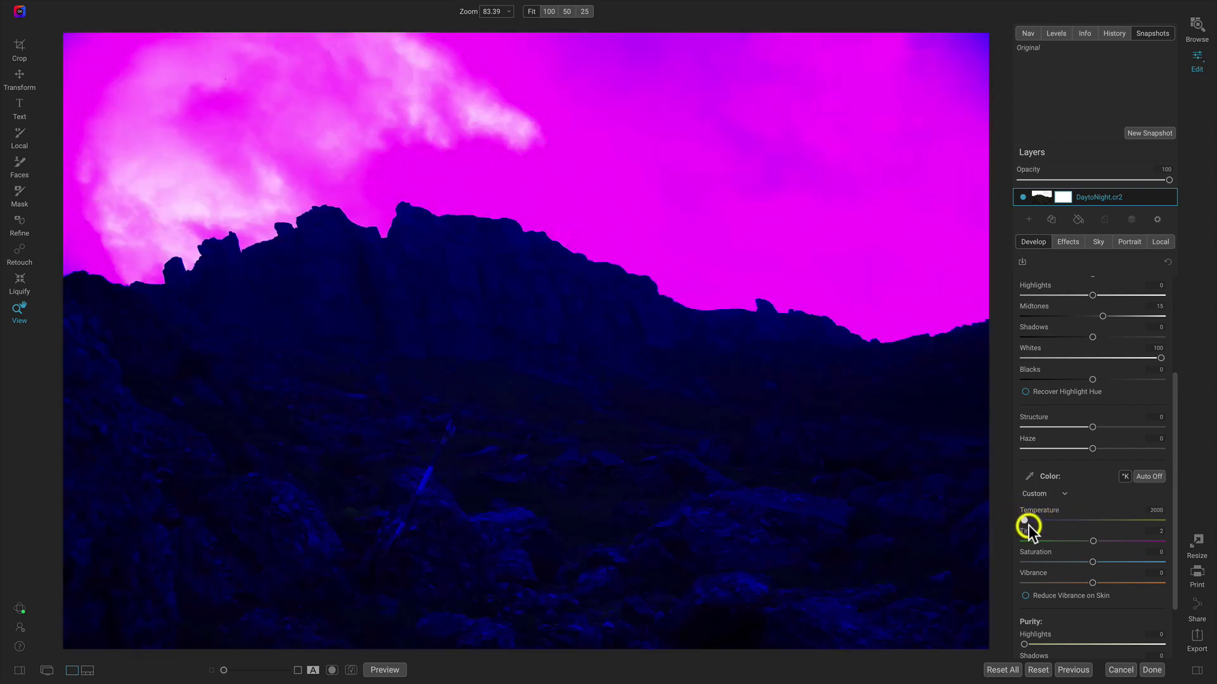
left_click_drag(1026, 521, 1043, 521)
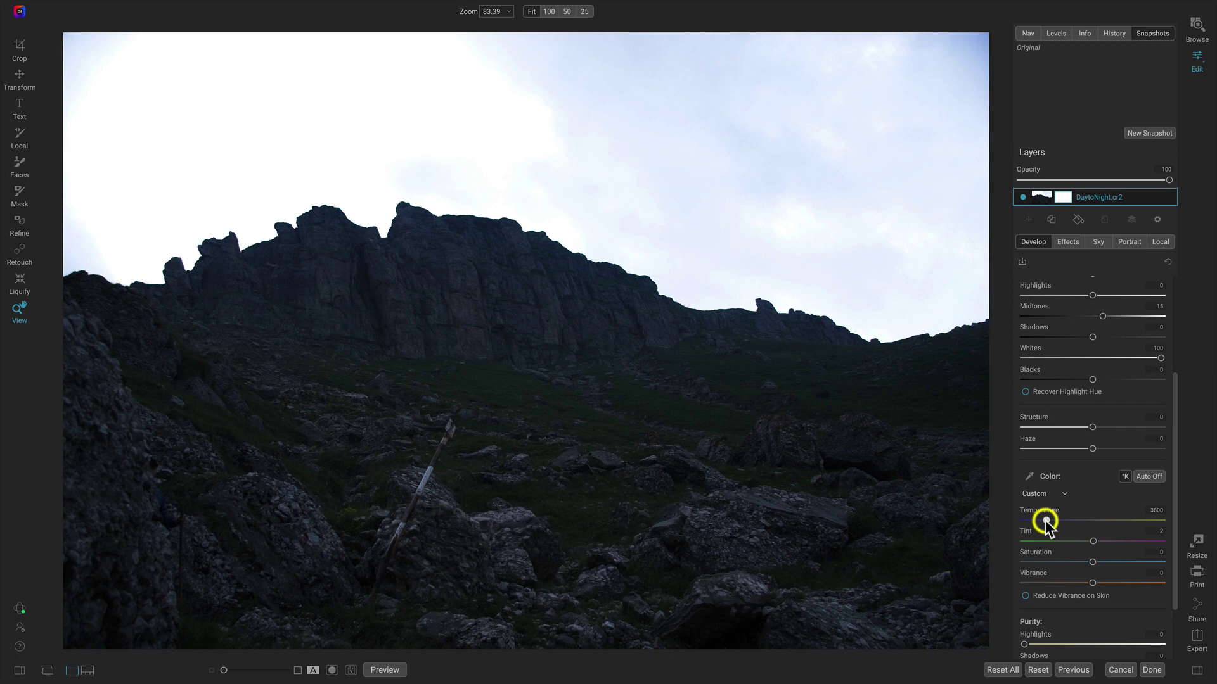
Replace the sky with Sky Swap AI, using the Night 001 sky from the Night category.
scroll(1089, 500, "up", 5)
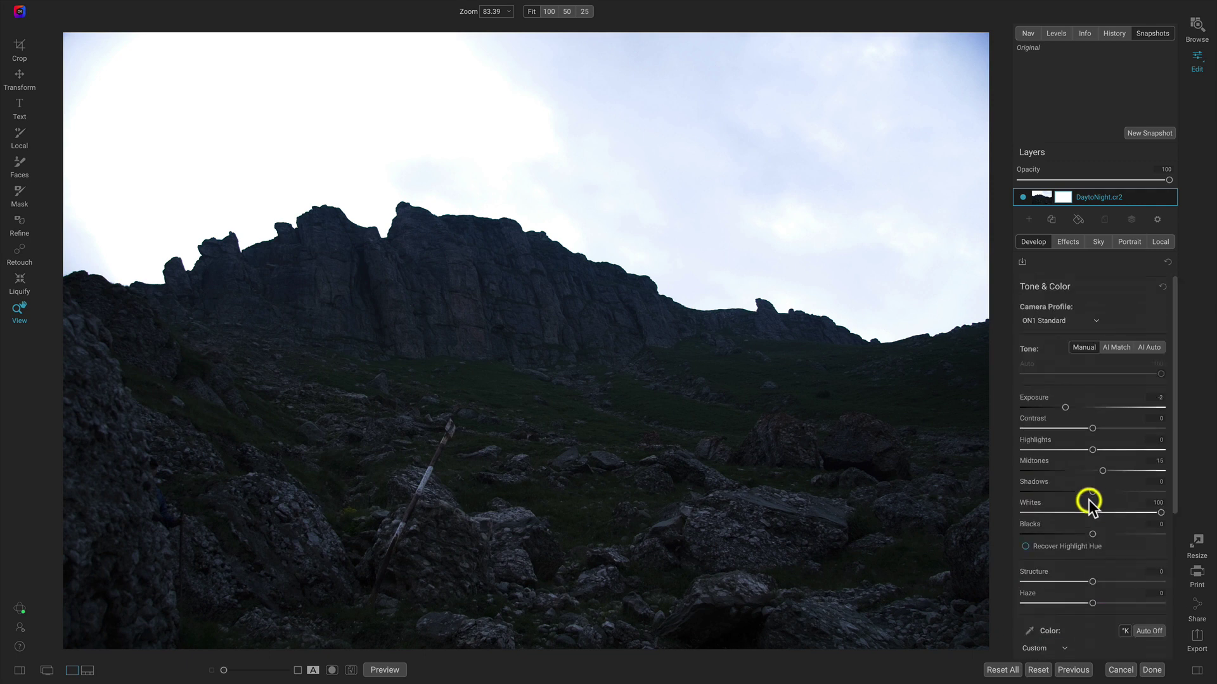
left_click(1100, 244)
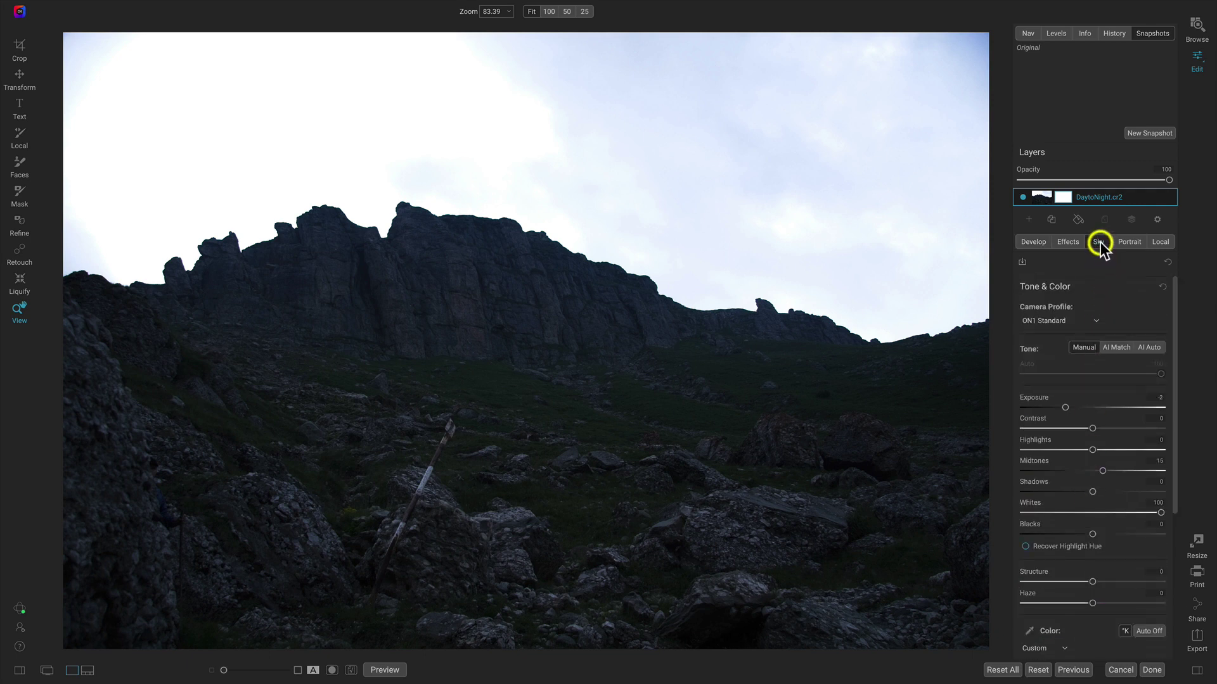
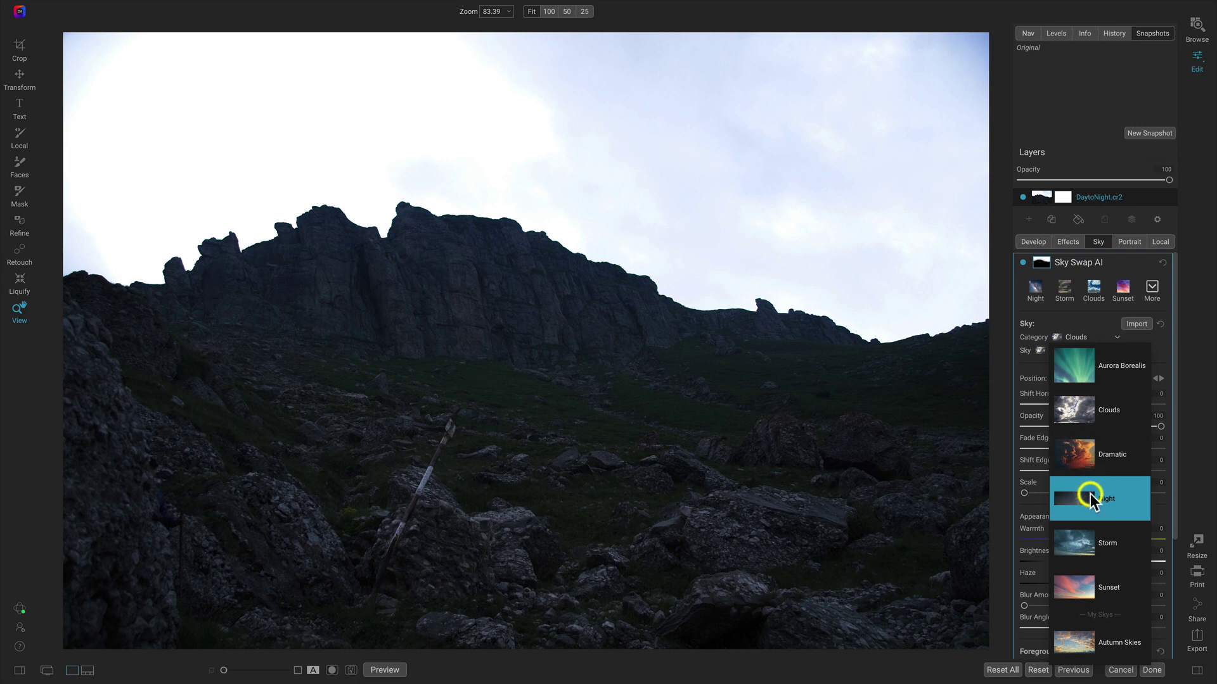
left_click(1090, 493)
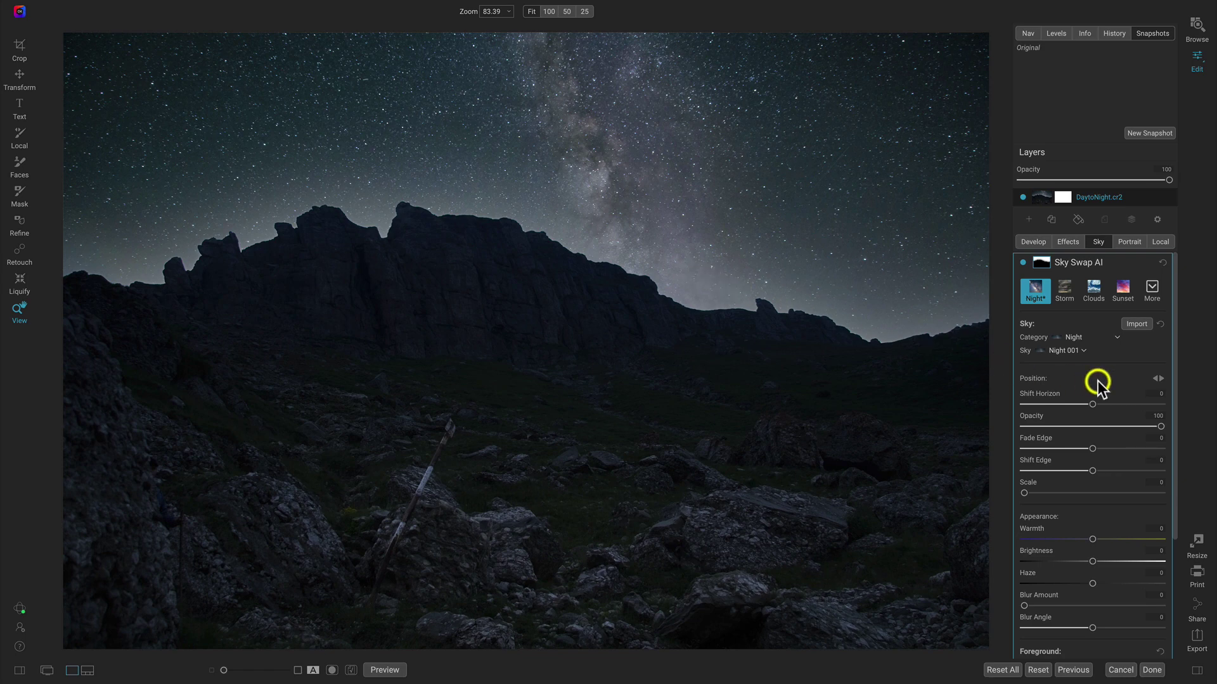
Set the swapped sky's Warmth to 18, try its Brightness at -10 and reset Brightness to 0.
scroll(1097, 381, "down", 3)
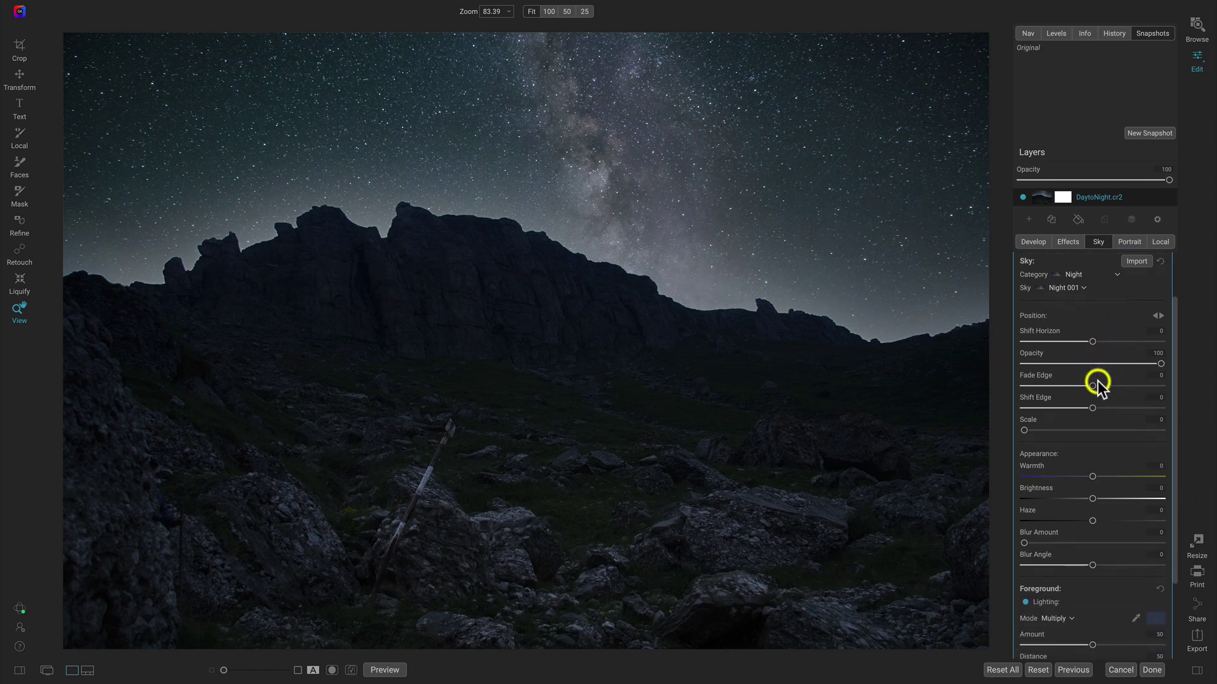
scroll(1097, 381, "down", 1)
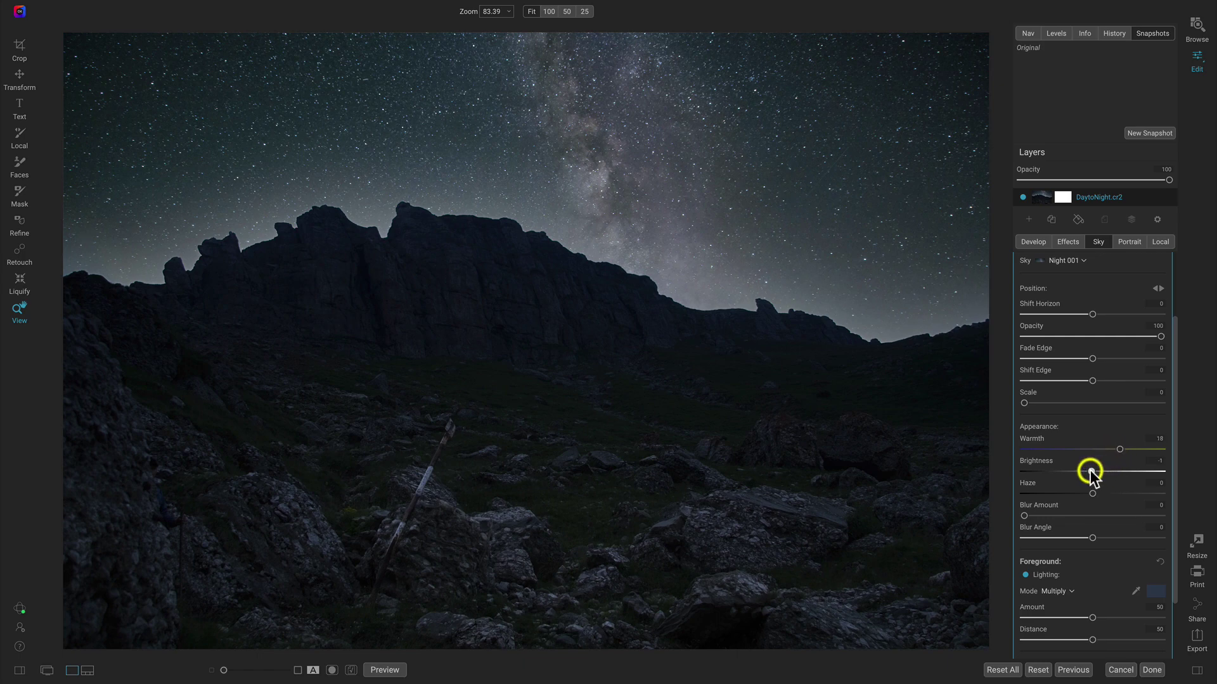
mouse_move(1071, 469)
left_mouse_down()
mouse_move(1049, 469)
mouse_move(1077, 469)
left_mouse_up()
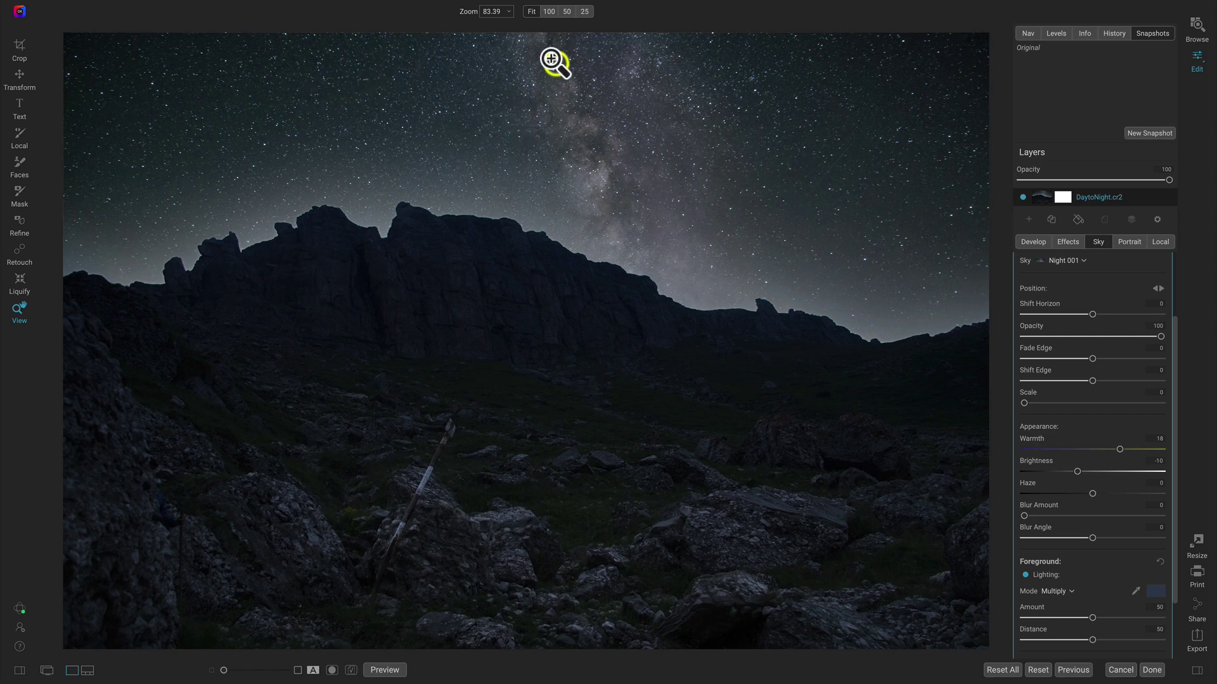
double_click(1037, 462)
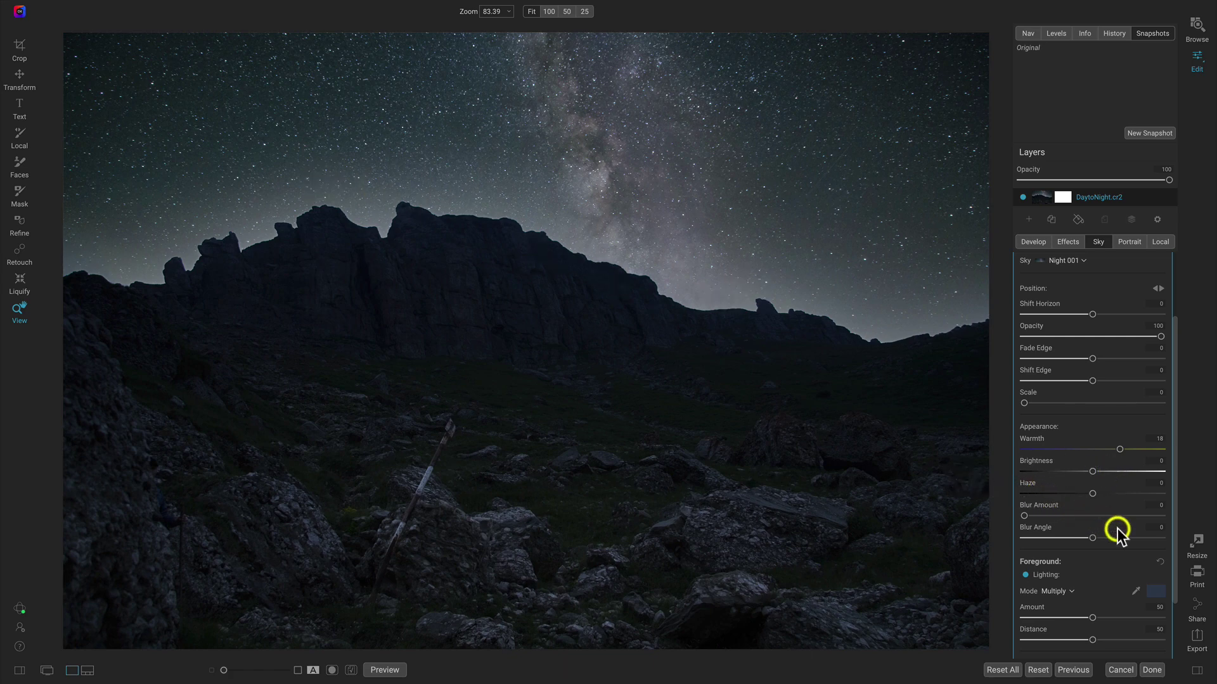
Compare the foreground lighting Distance at its default and at maximum, leaving it set to 100.
scroll(1116, 529, "down", 3)
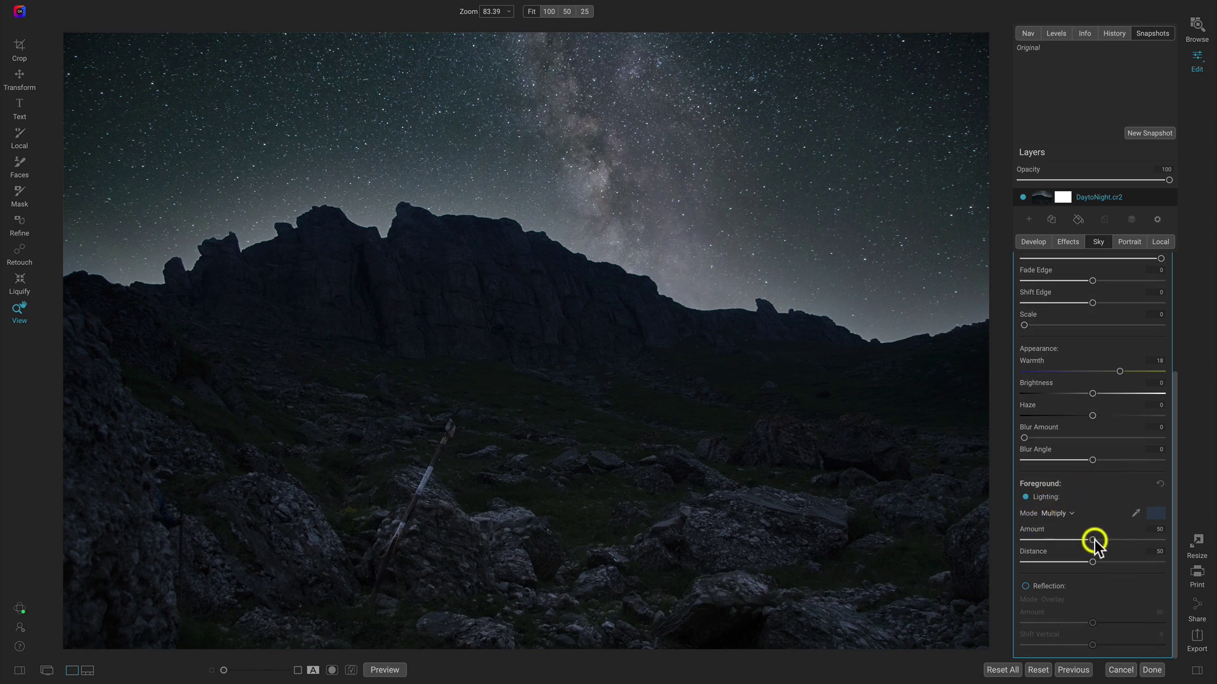
left_click_drag(1092, 562, 1212, 554)
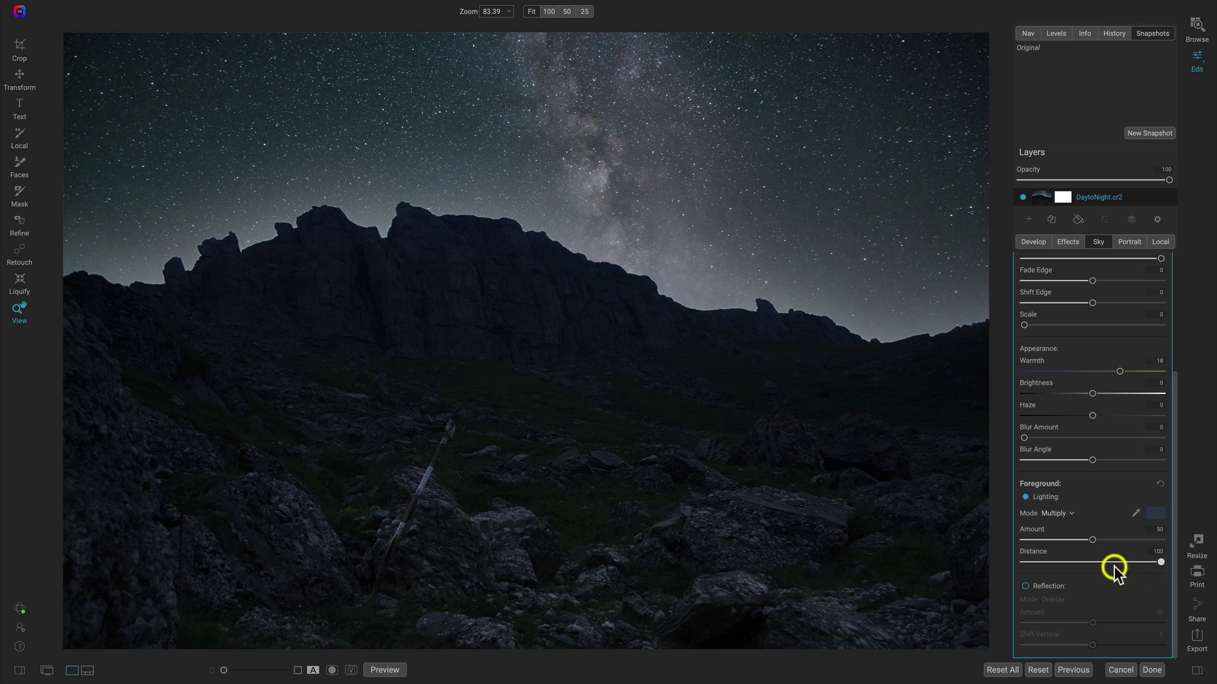
double_click(1035, 553)
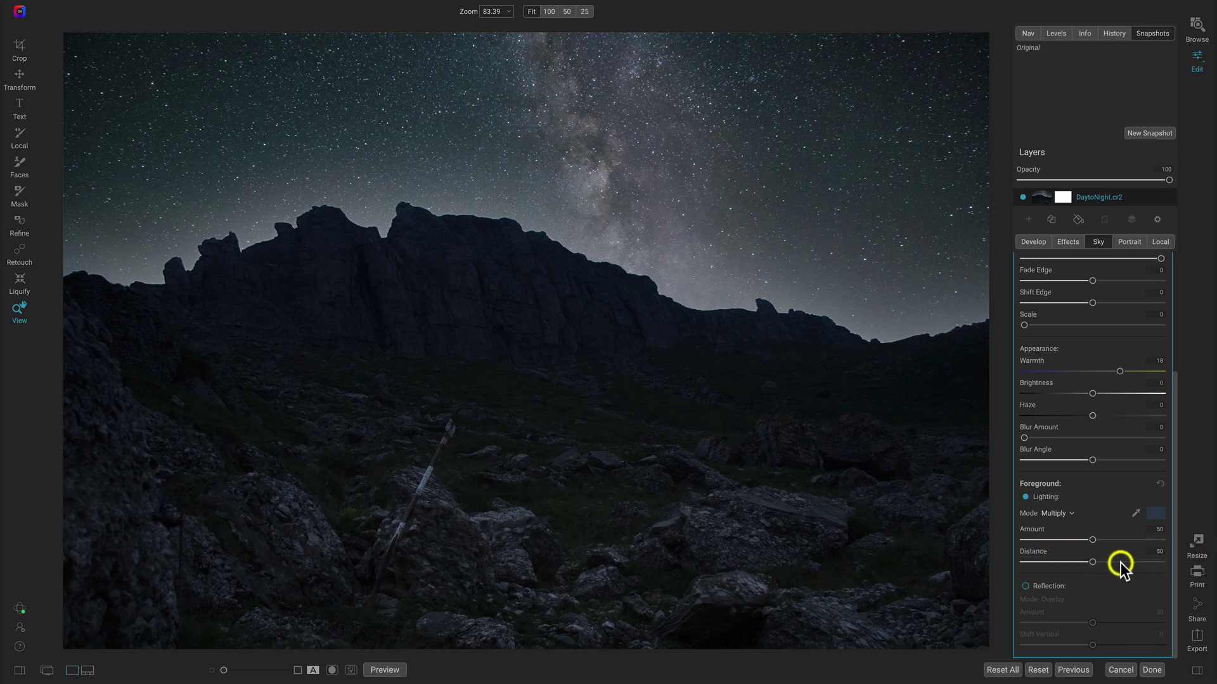
left_click_drag(1090, 562, 1211, 569)
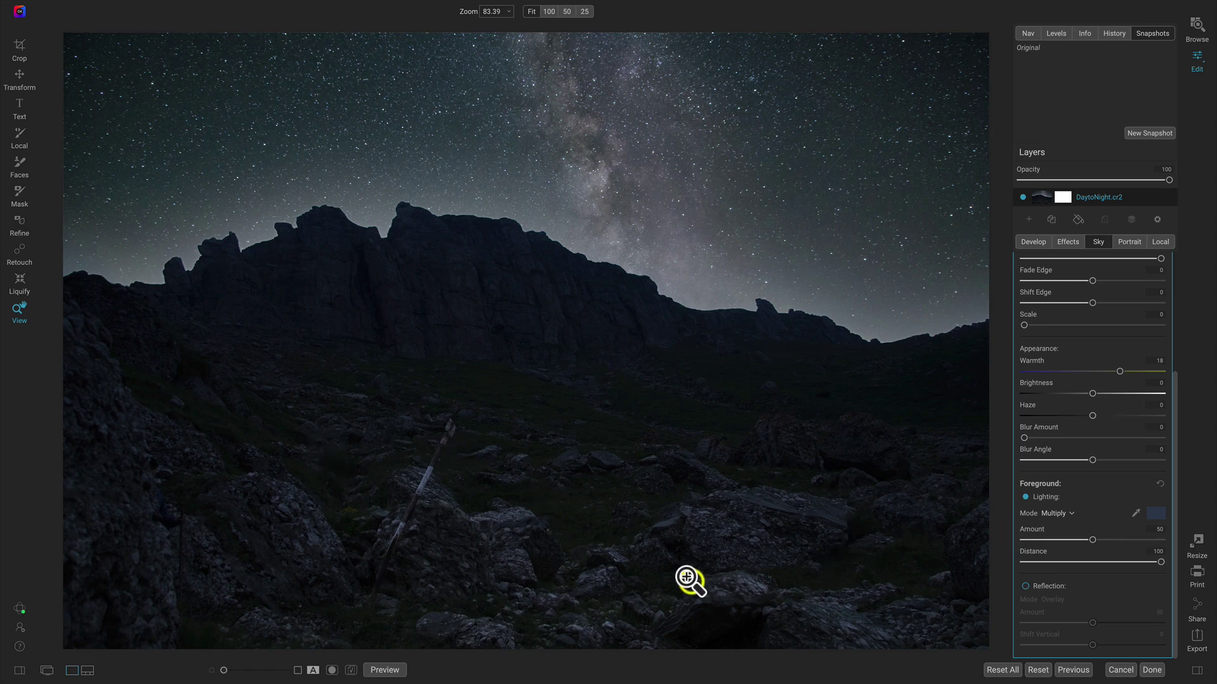
double_click(1033, 552)
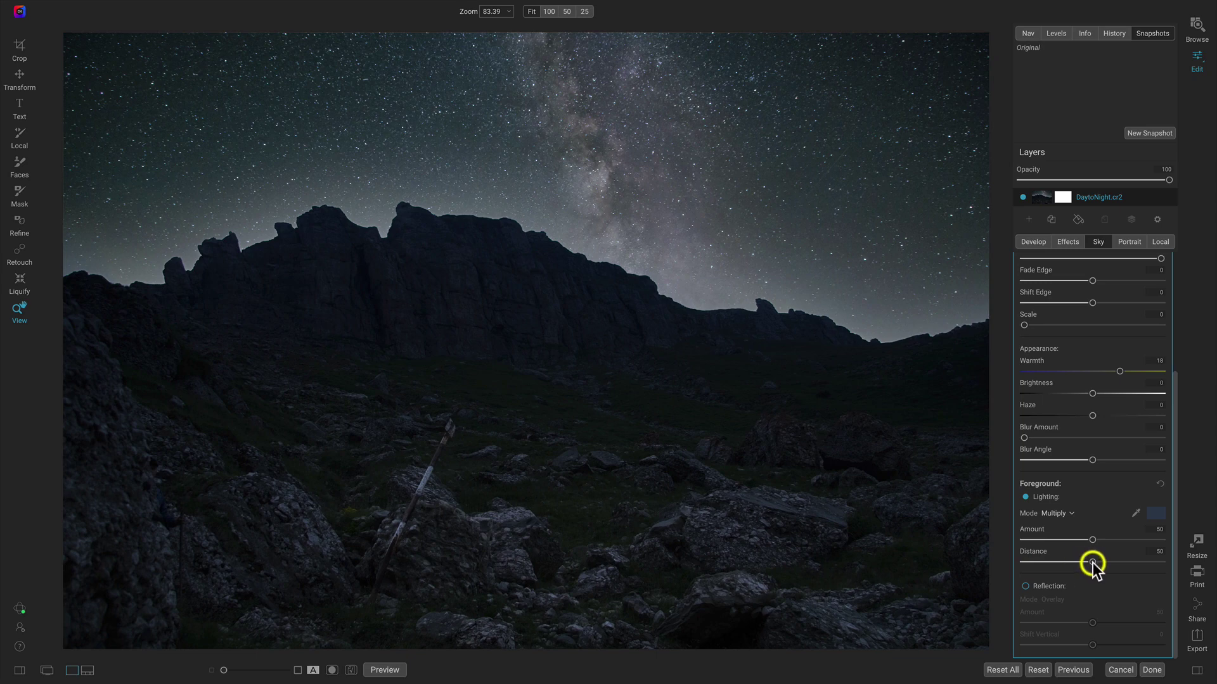
left_click_drag(1166, 562, 1211, 564)
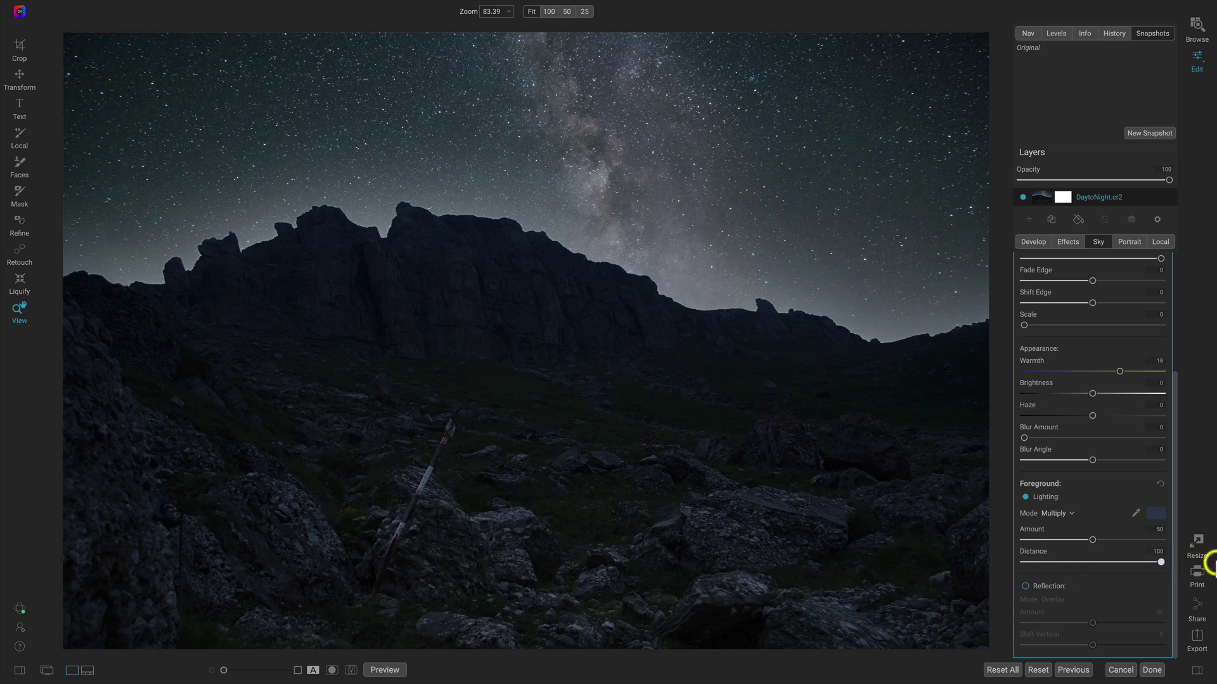
Save the current look as a new snapshot named "Sky Swap 1".
scroll(1147, 570, "up", 5)
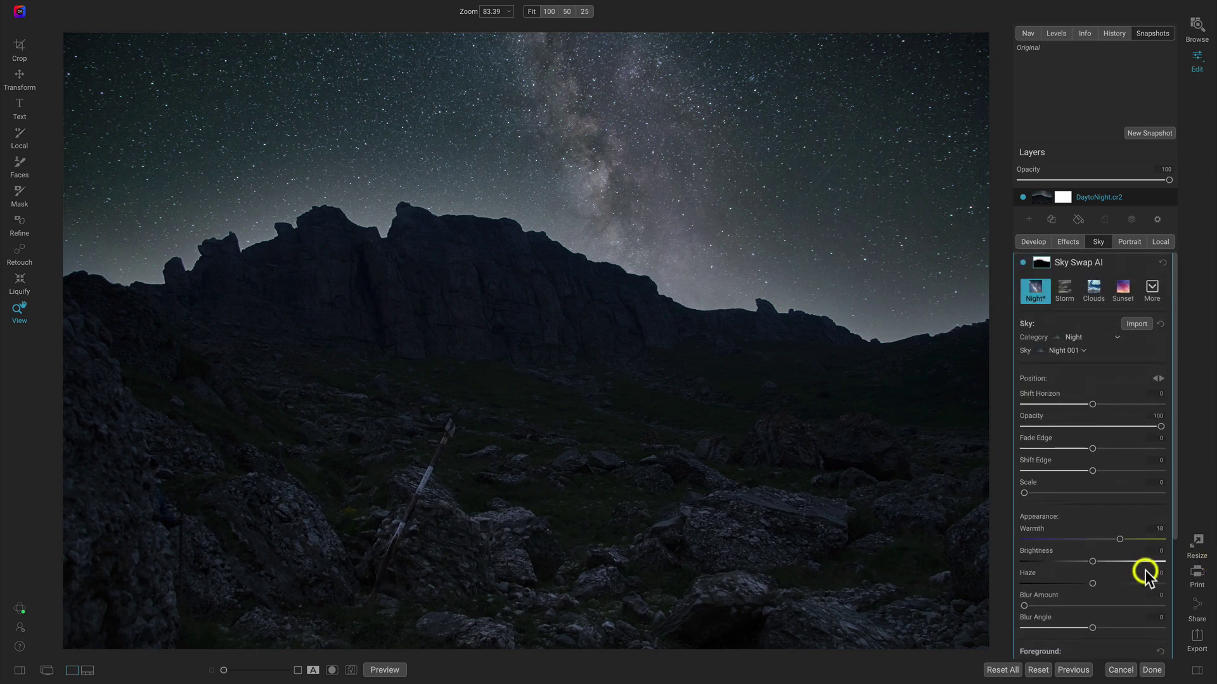
left_click(1147, 132)
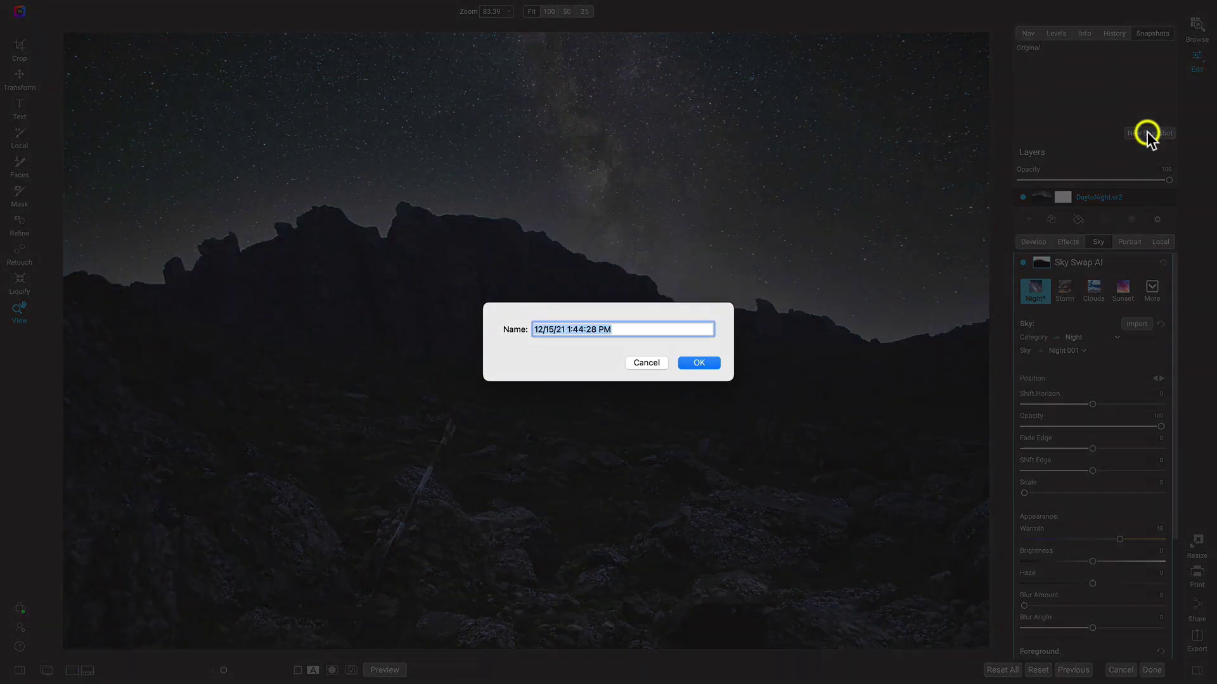
type("Sky ")
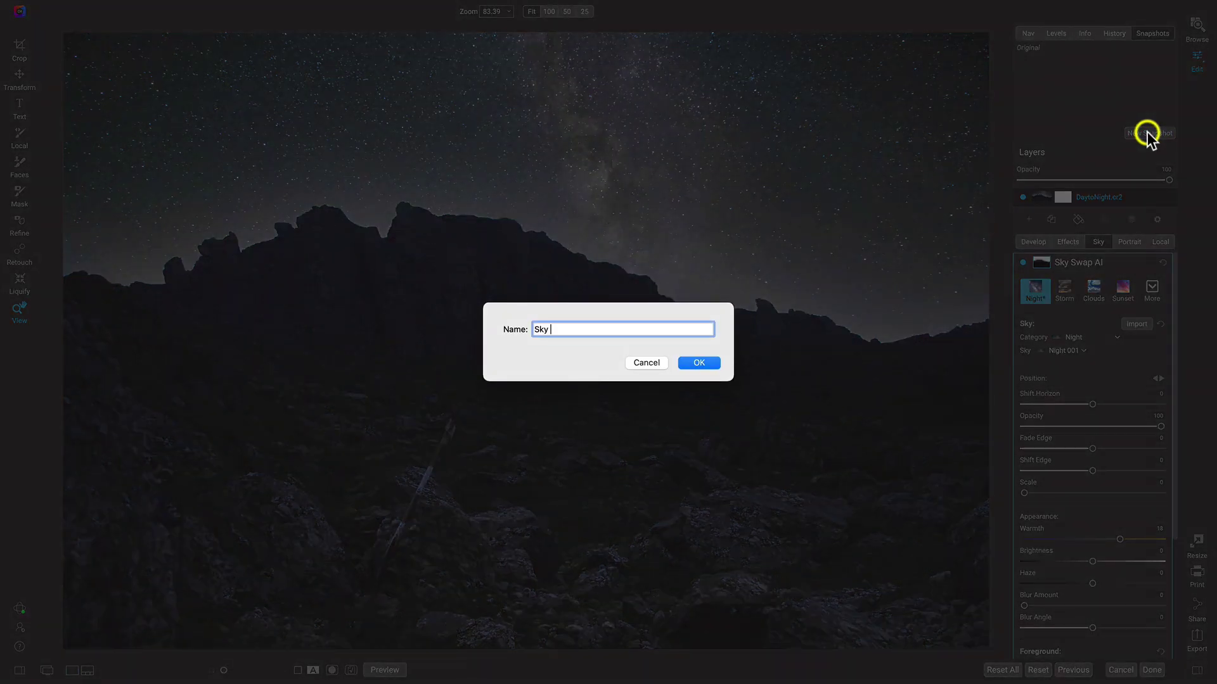
type("Swap 1")
key("Return")
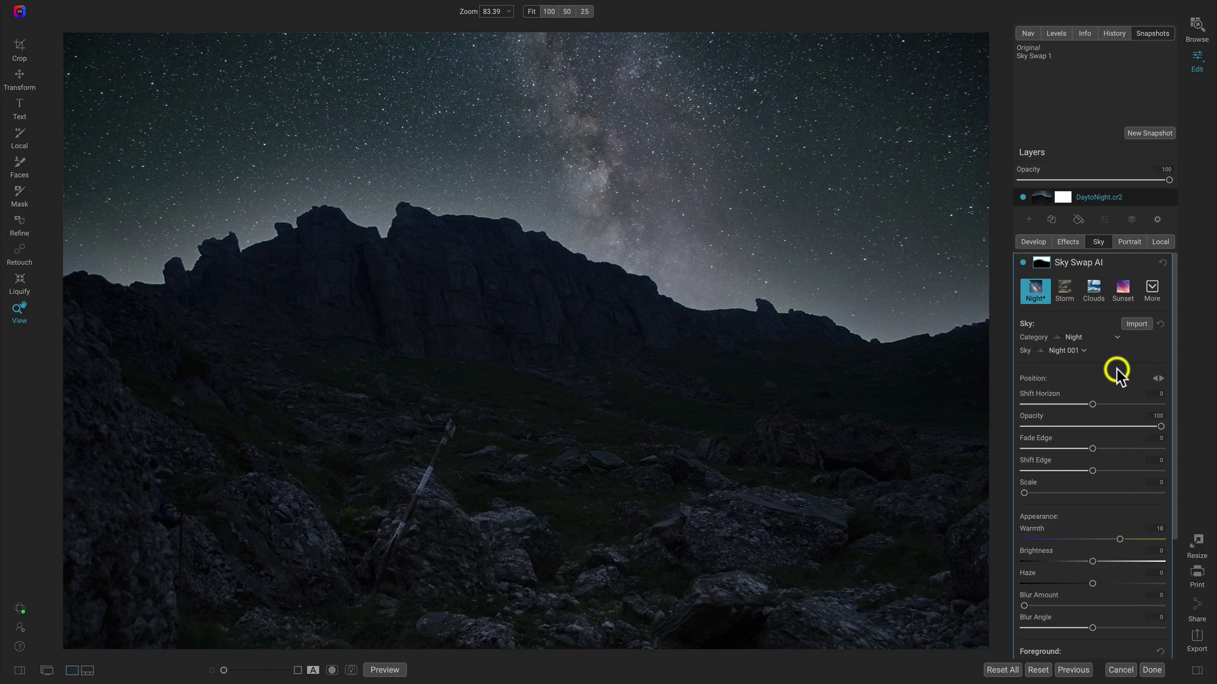
Switch the replacement sky to Night 011 and save the look as a snapshot named "Sky Swap 2".
left_click(1078, 351)
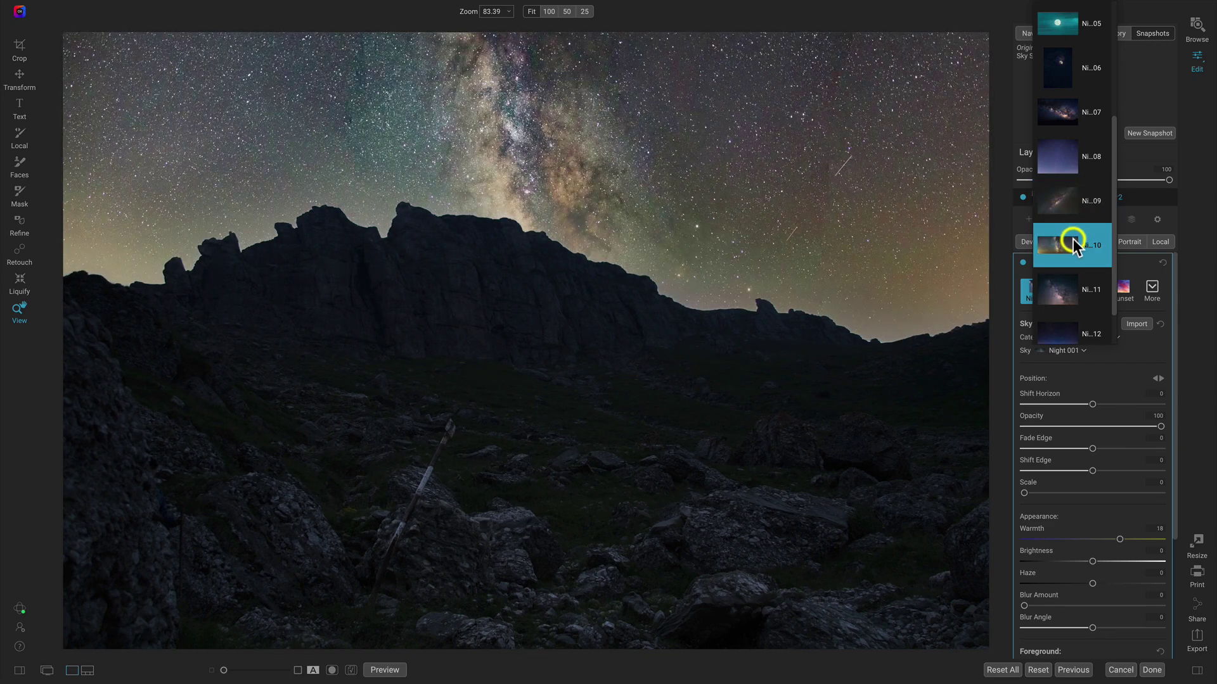
left_click(1075, 283)
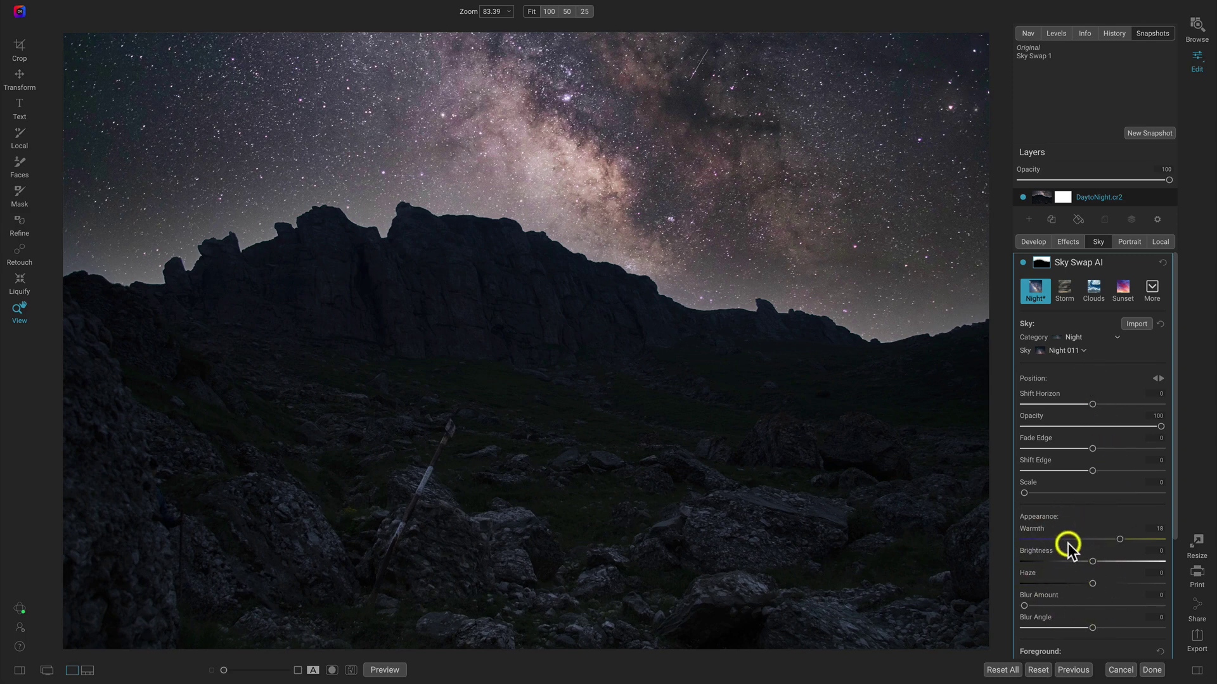
left_click(1148, 133)
type("Sky ")
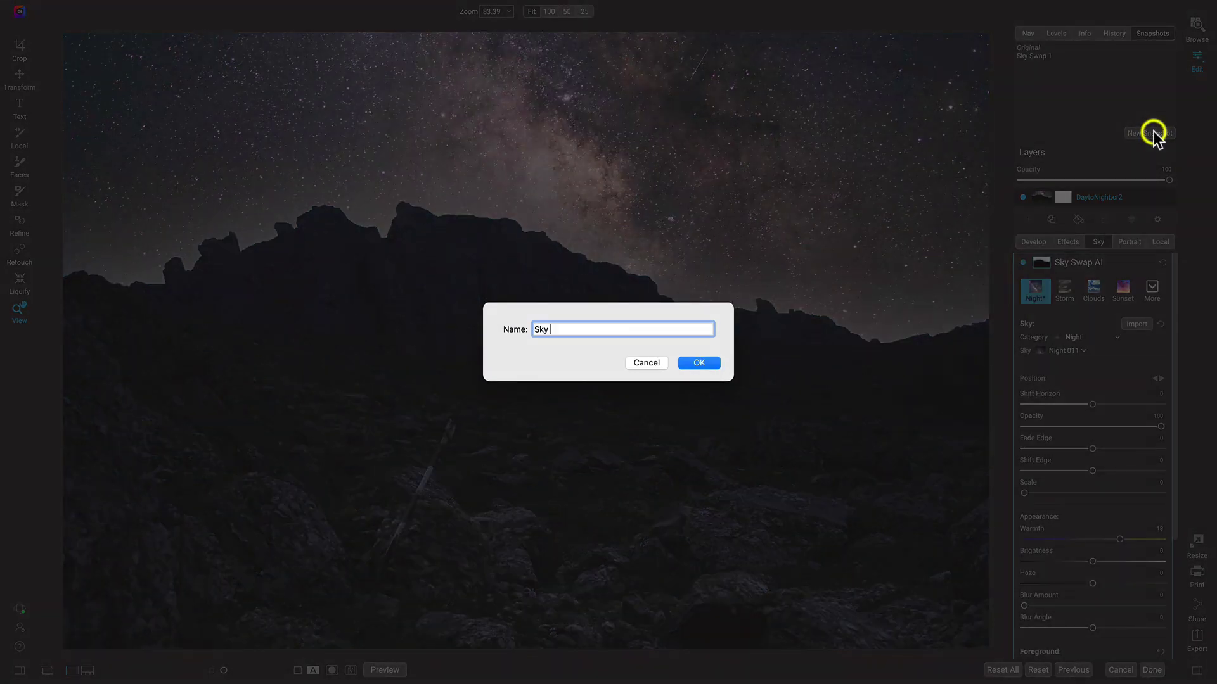
type("Swap 2")
key("Return")
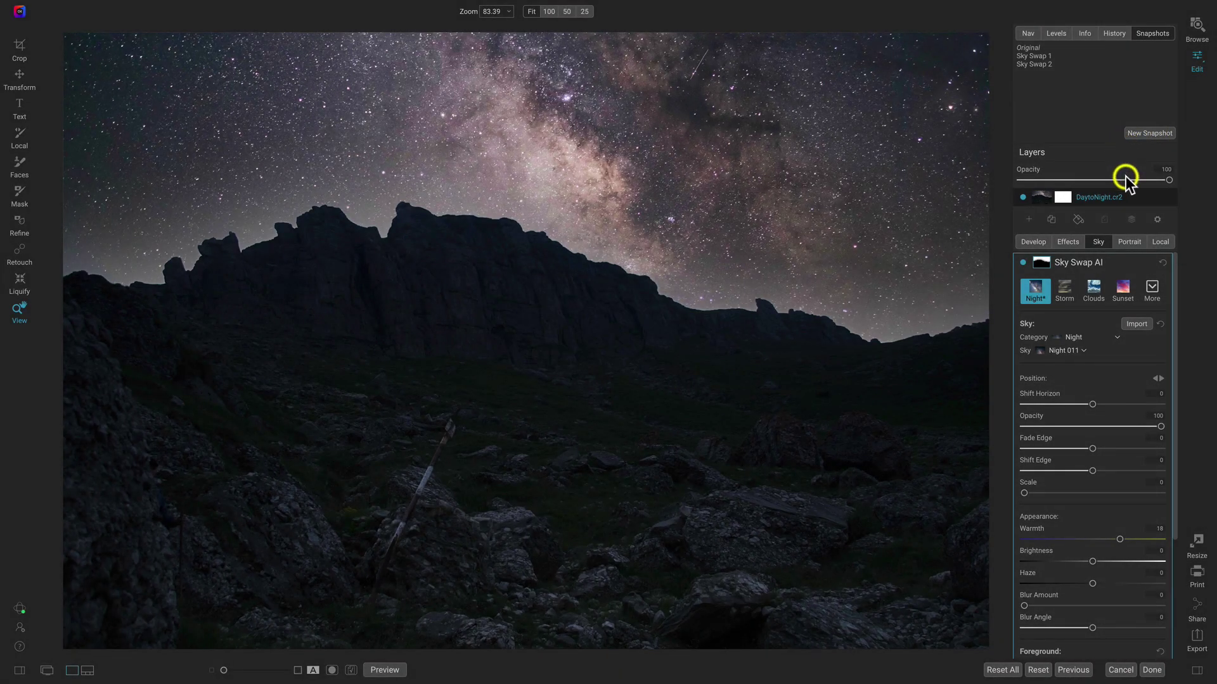
Compare the Sky Swap 1 and Sky Swap 2 snapshots by alternating between them, ending on Sky Swap 2.
left_click(1036, 57)
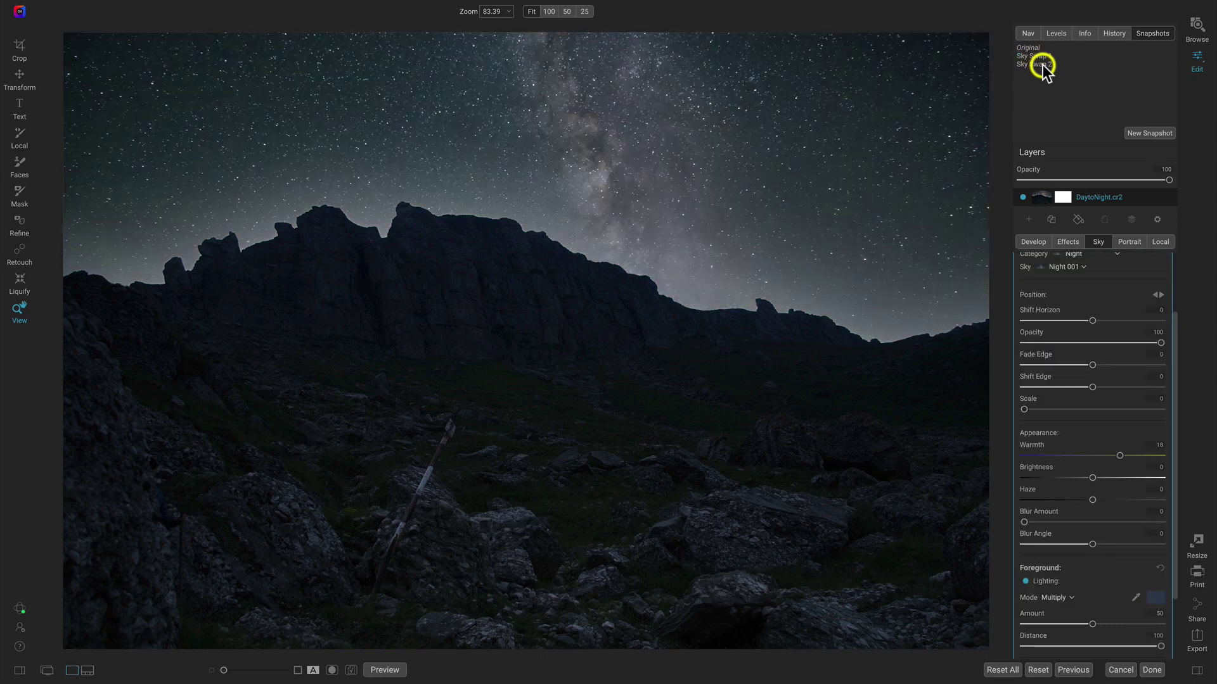
left_click(1043, 65)
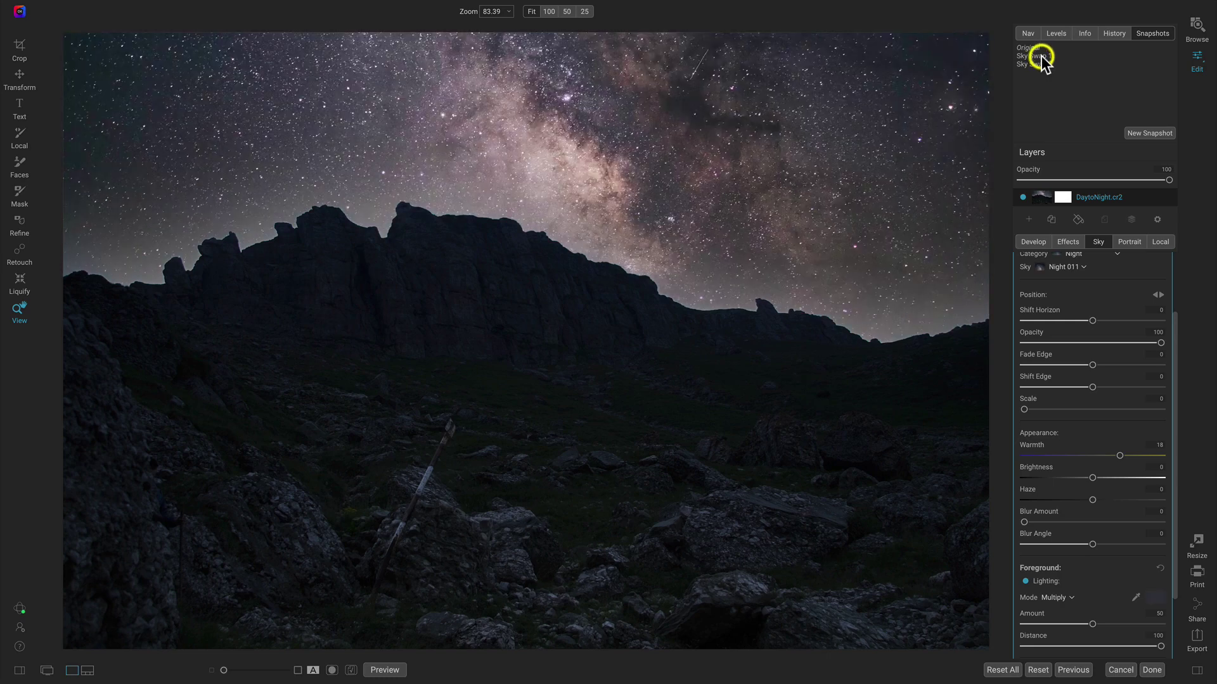
left_click(1039, 57)
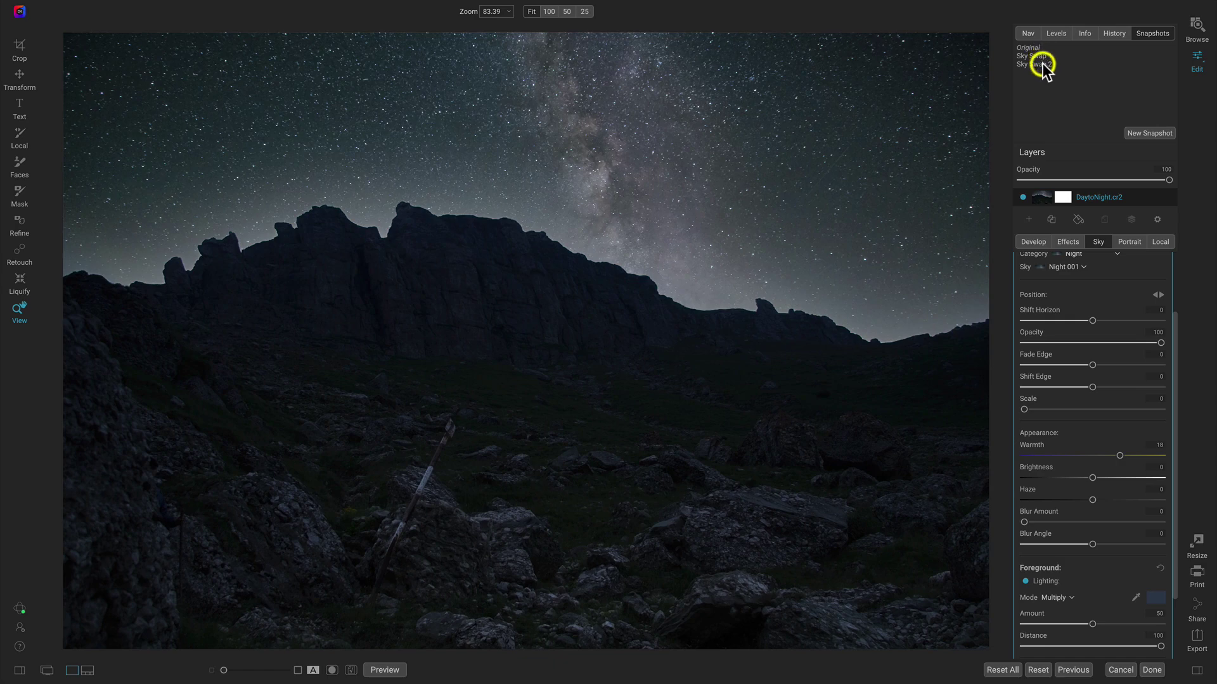
left_click(1043, 63)
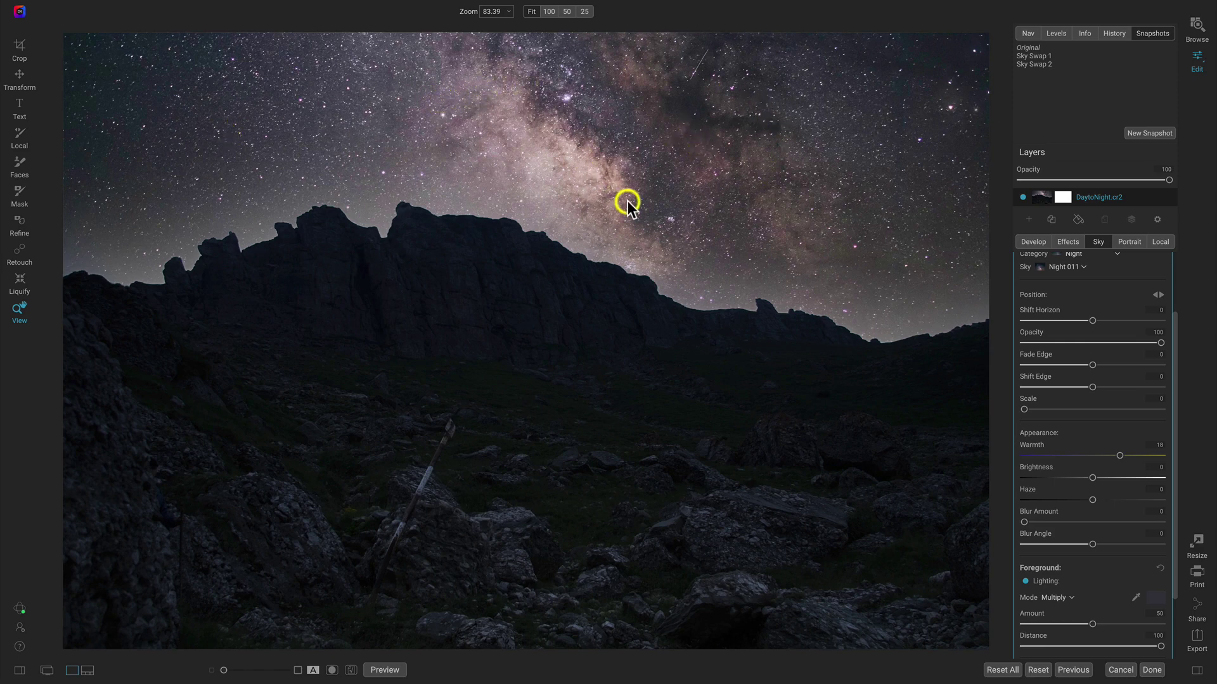
left_click(1047, 56)
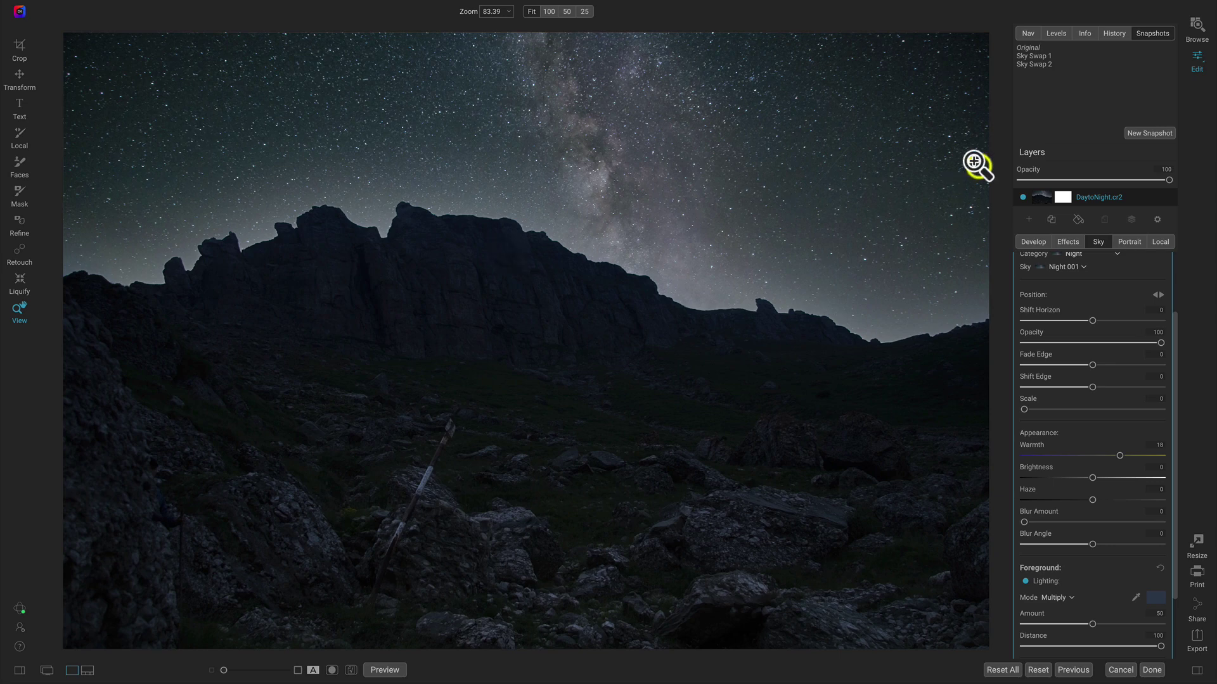
left_click(1048, 63)
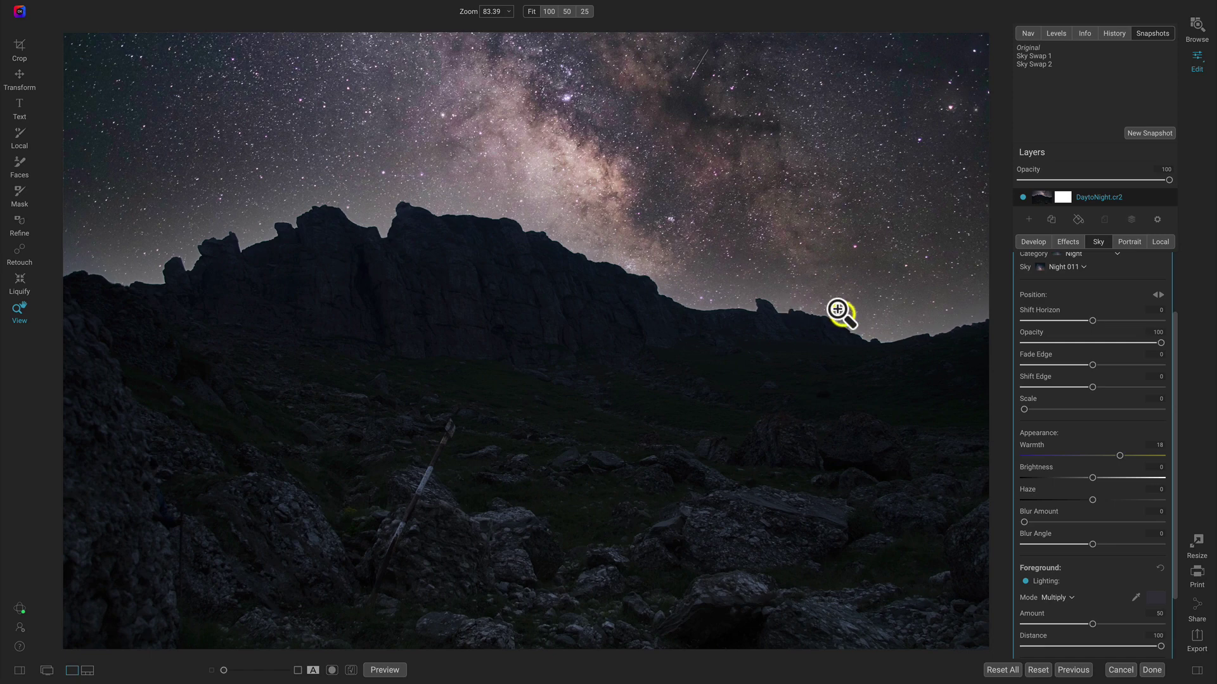
Set the photo's color Temperature to 4200 in the development adjustments.
left_click(1034, 242)
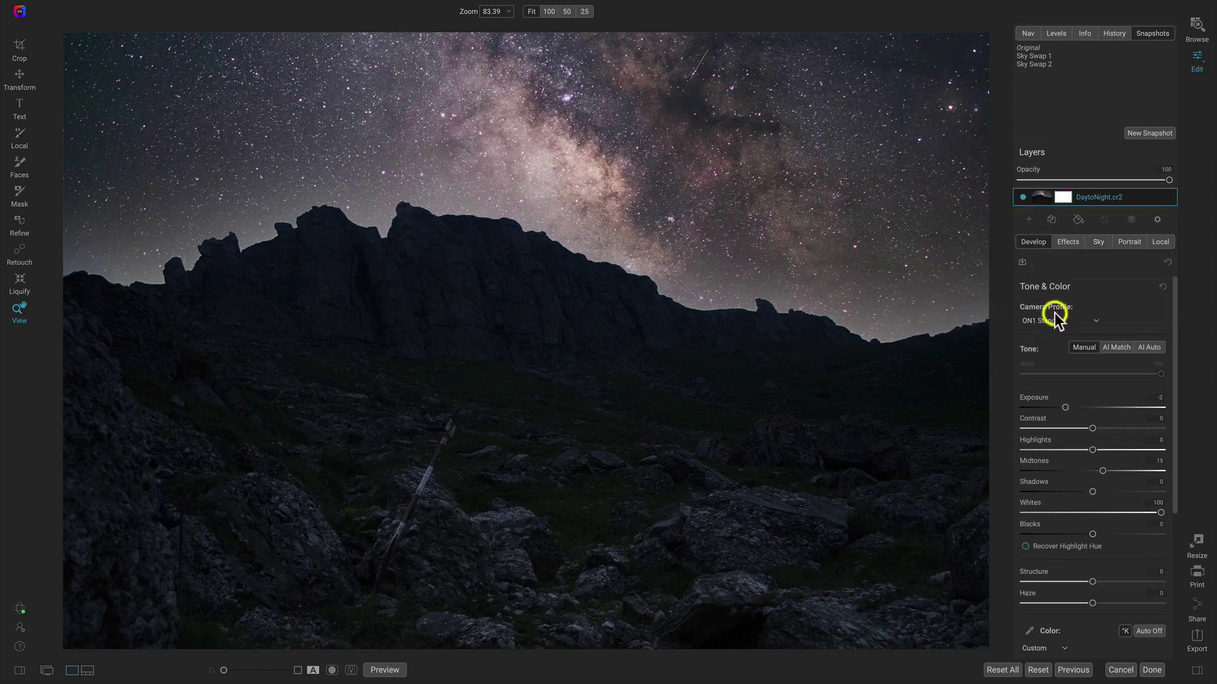
scroll(1123, 542, "down", 5)
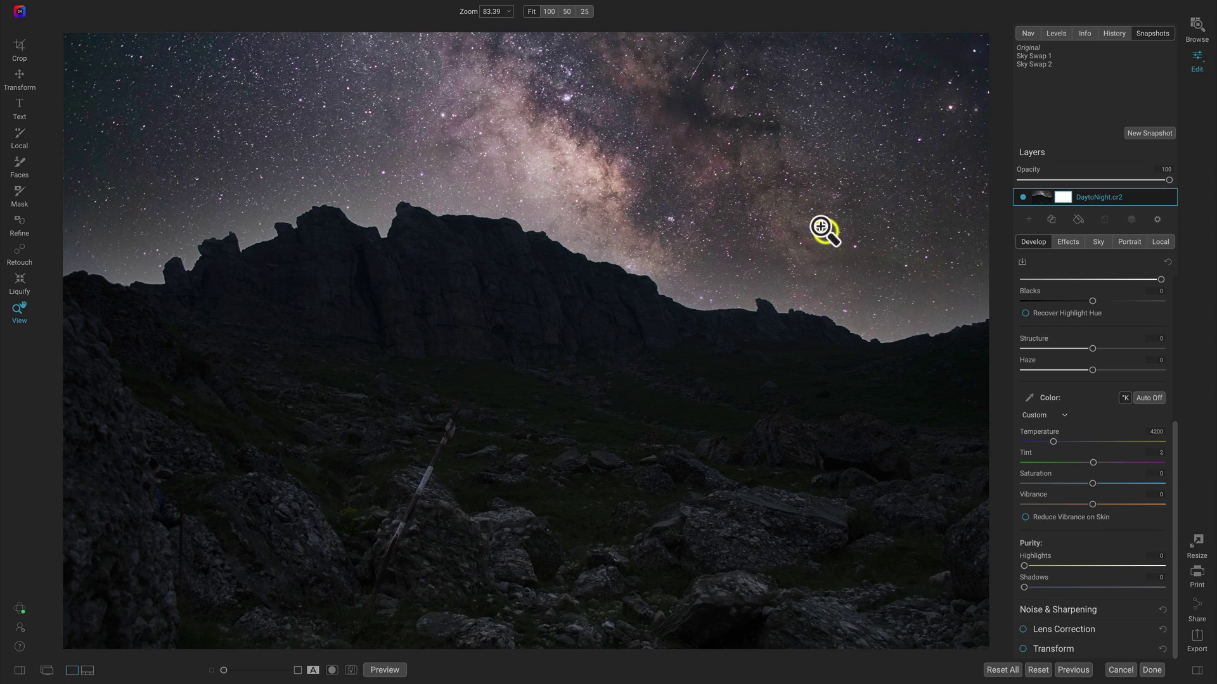
Add a Tone Enhancer filter with Contrast at 60 and Shadows at 36.
left_click(1070, 243)
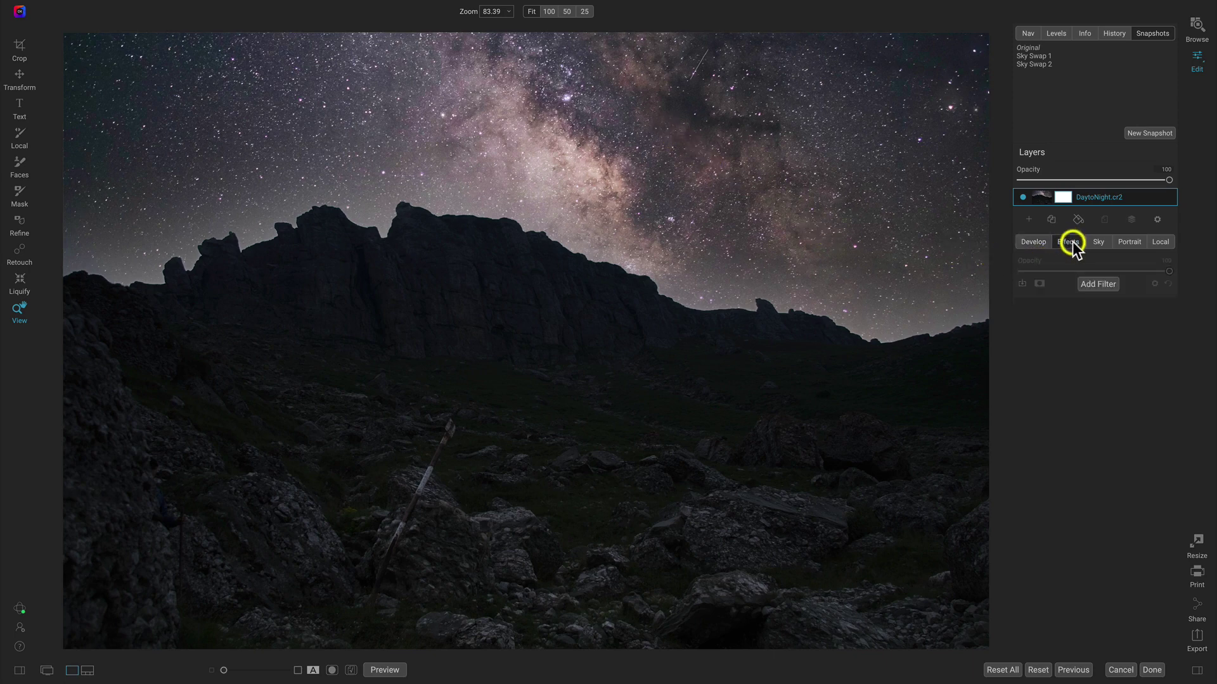
left_click(1101, 287)
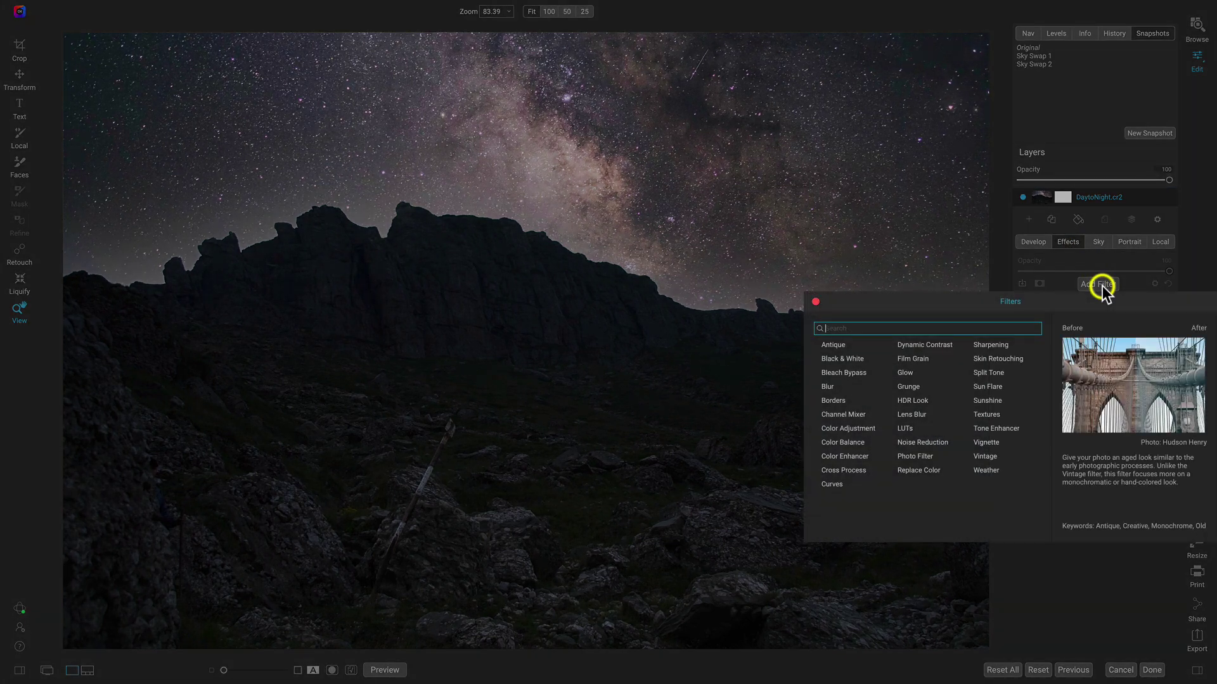
left_click(1002, 428)
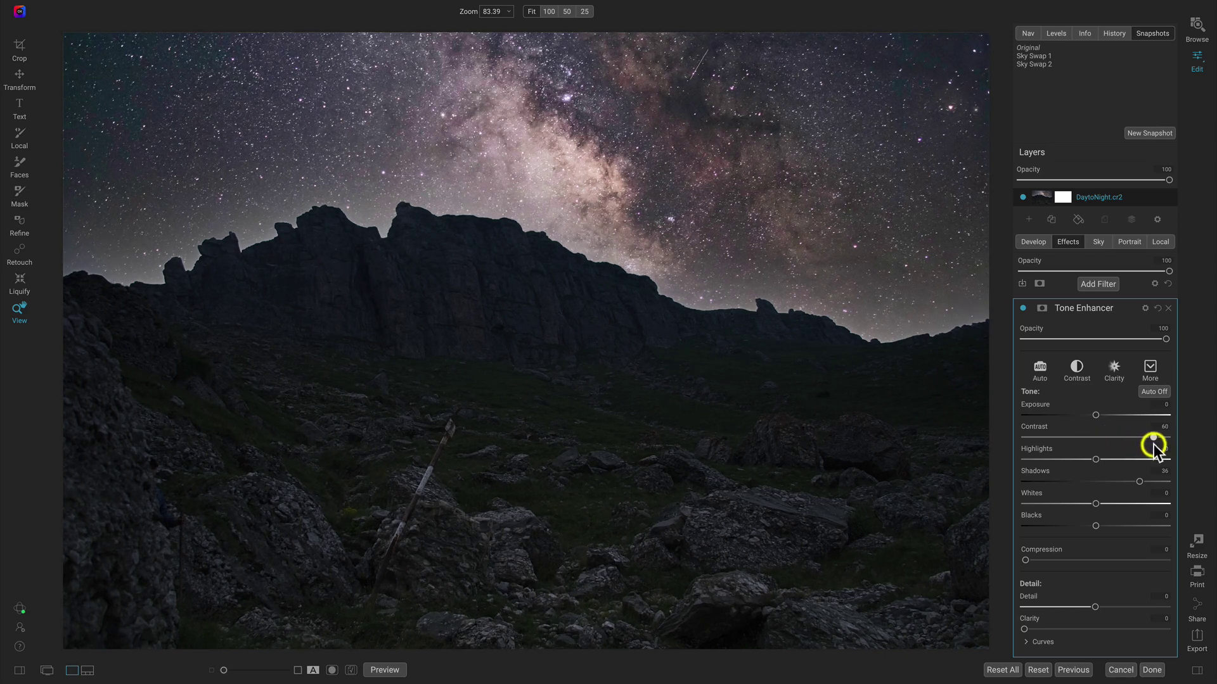
Compare the photo with the Tone Enhancer filter off and on, leaving the filter enabled.
left_click(1022, 307)
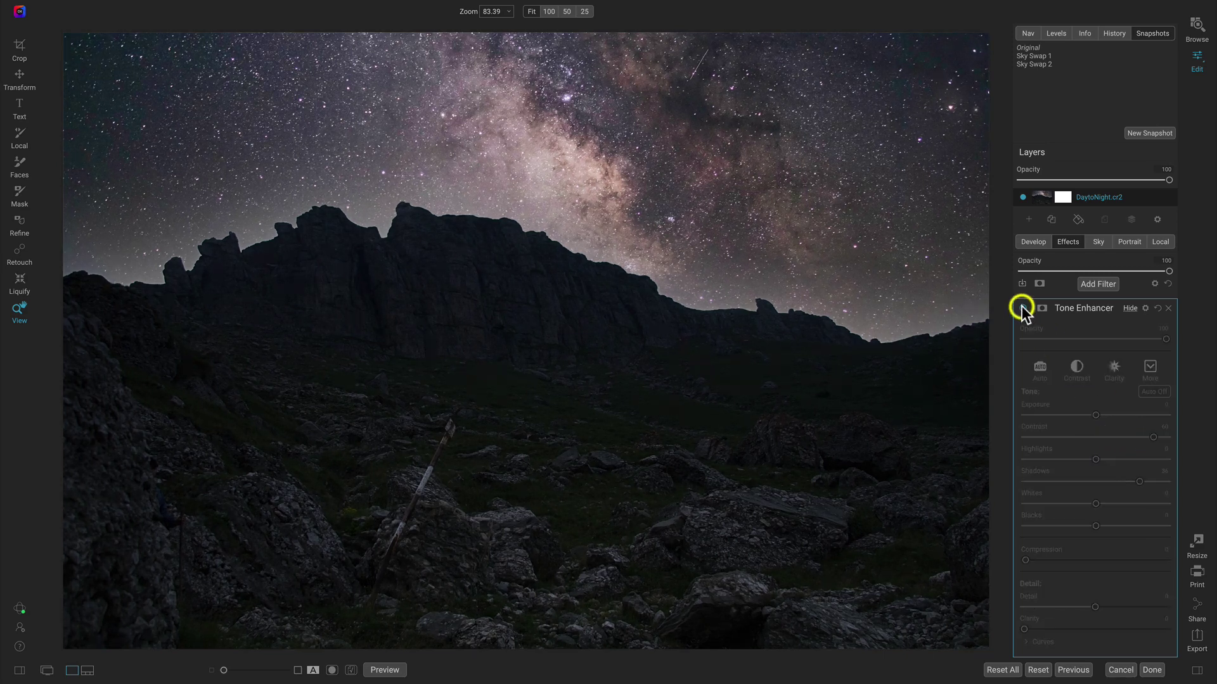
left_click(1021, 307)
left_click(1021, 307)
left_click(1022, 308)
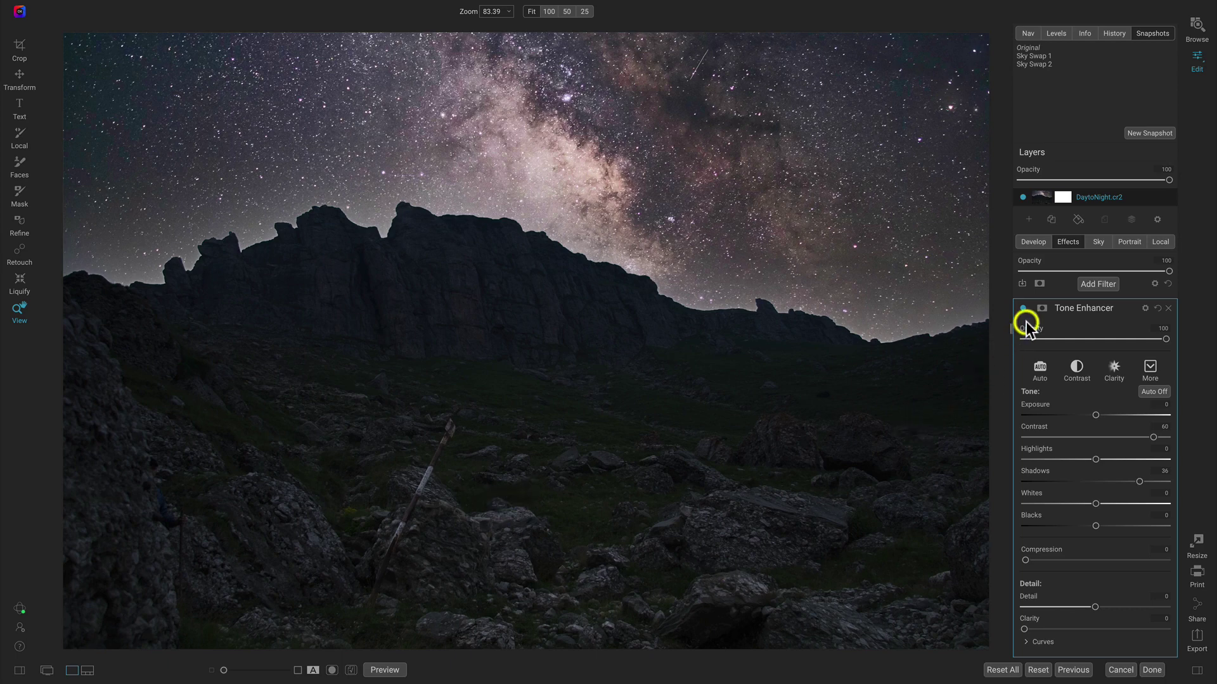
Invert the Tone Enhancer filter's mask to hide its effect everywhere and set the masking brush mode to Paint In.
left_click(1042, 309)
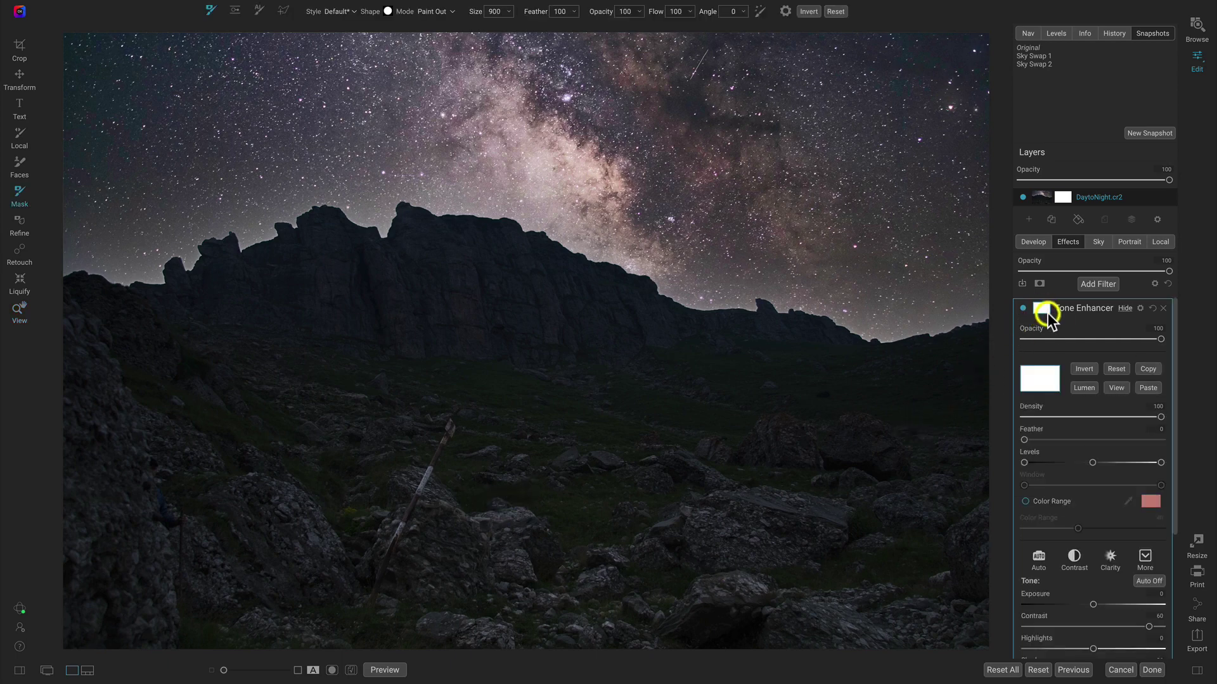
left_click(1081, 368)
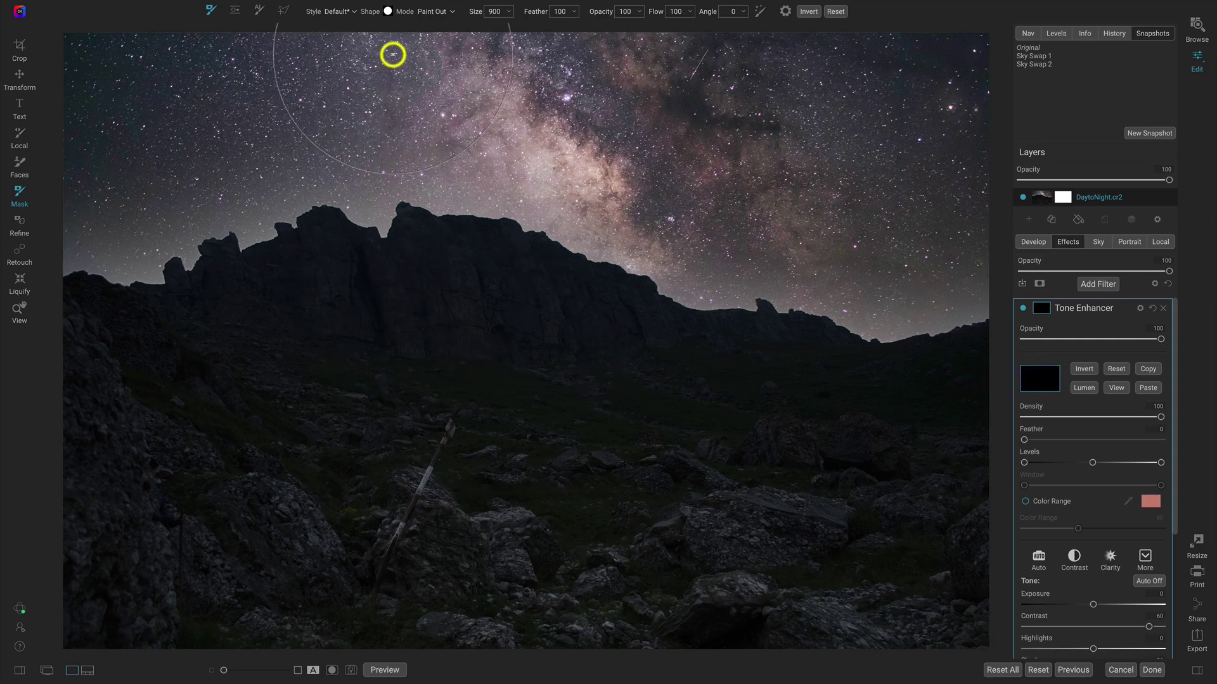
left_click(442, 14)
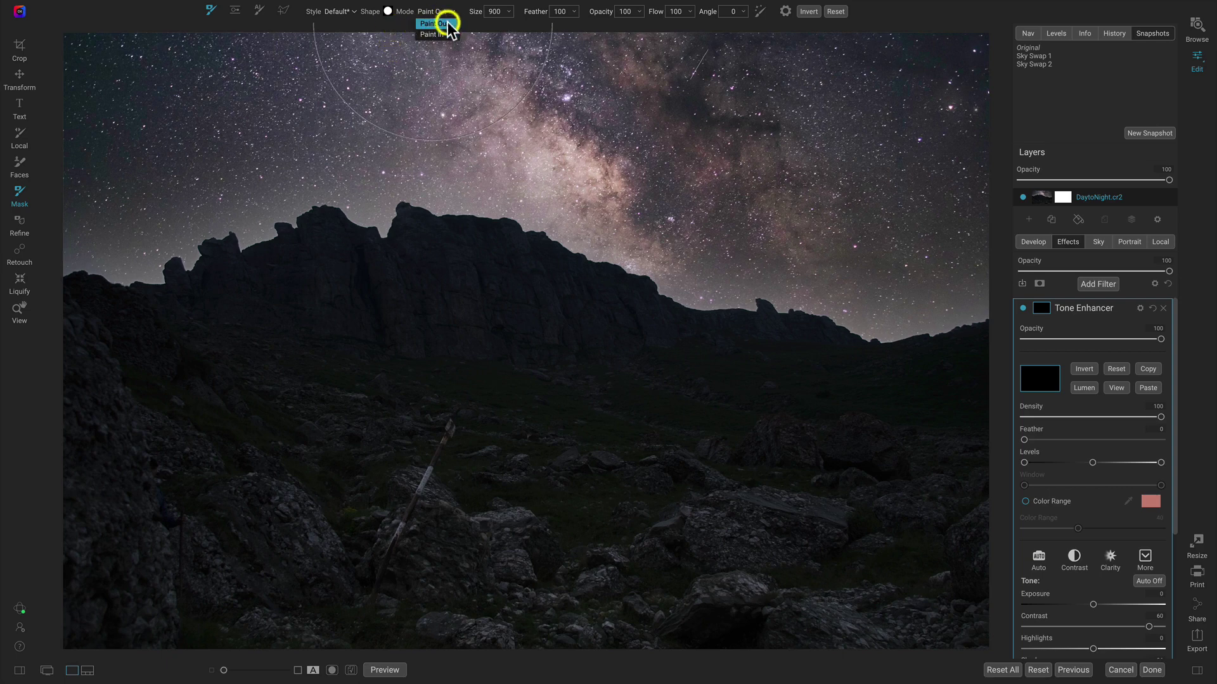
left_click(443, 32)
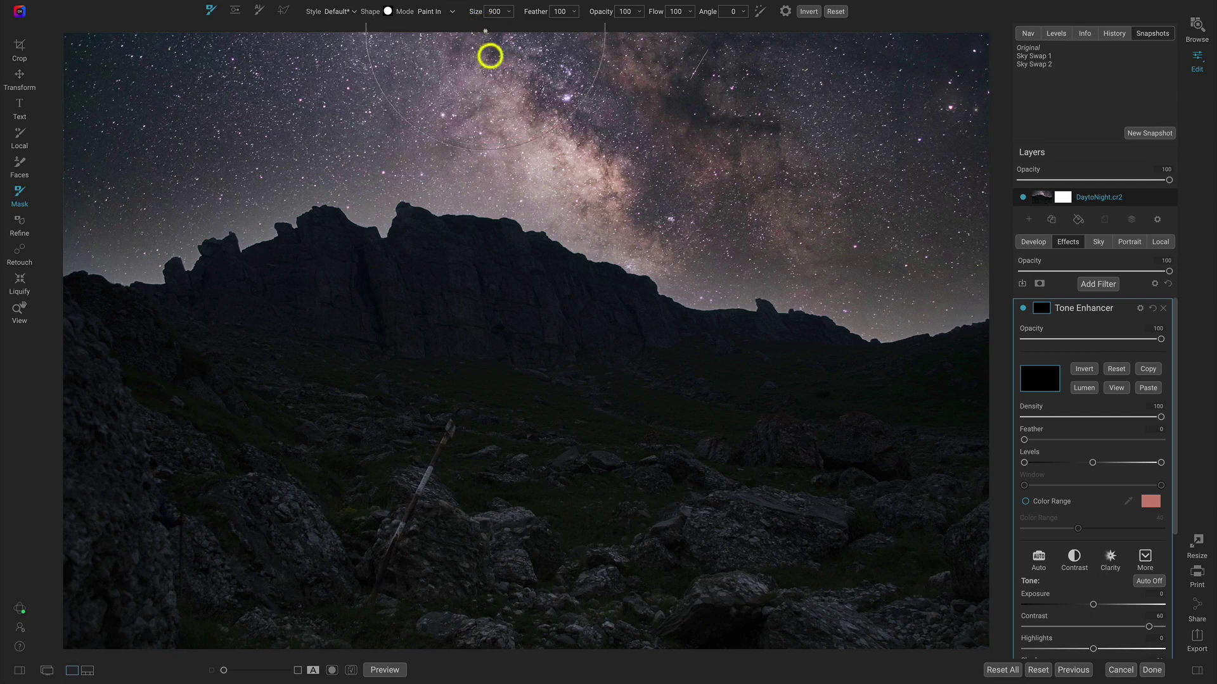
Reduce the masking brush to about size 400 and paint the Tone Enhancer effect onto the mountain face and foreground rocks.
key("bracketleft")
key("bracketleft")
key("bracketleft")
key("bracketleft")
key("bracketleft")
key("bracketleft")
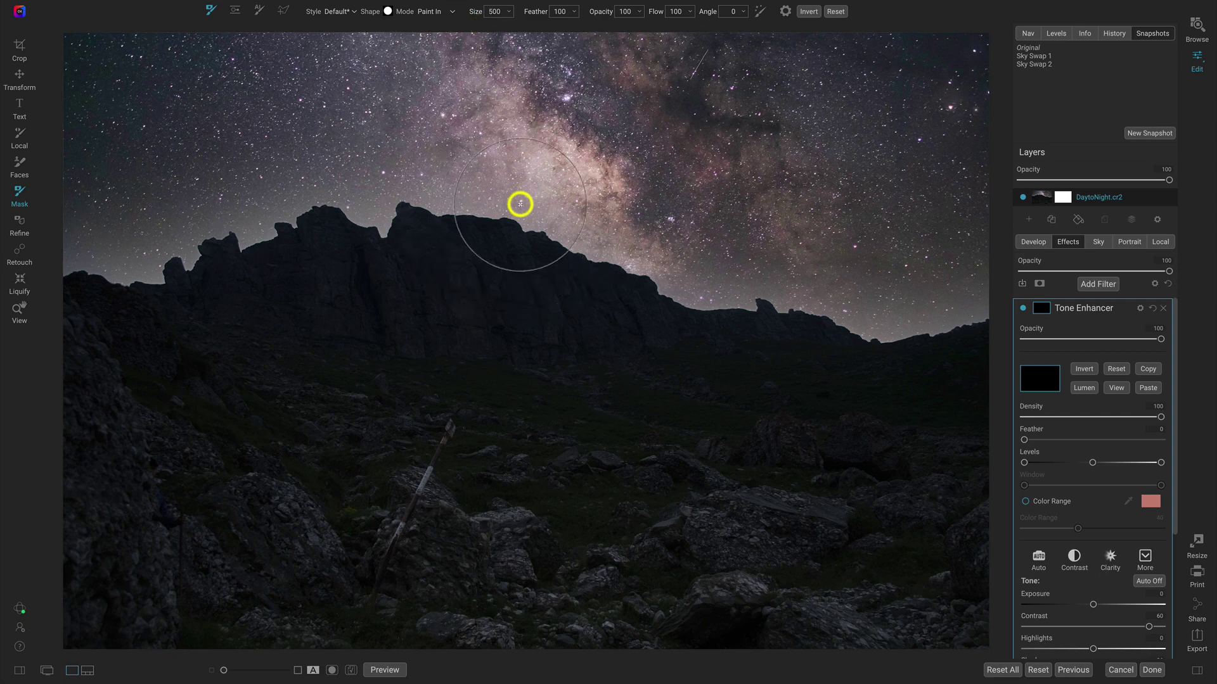
key("bracketright")
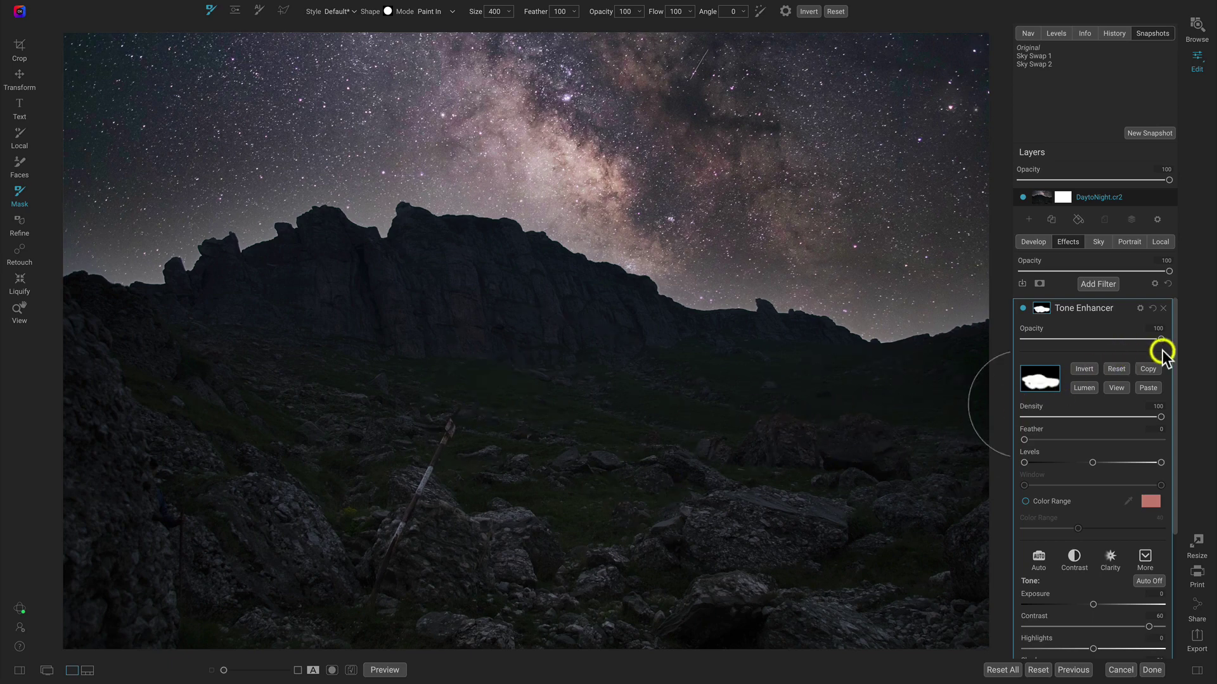
Compare the painted Tone Enhancer effect off and on, leaving it enabled over the foreground.
left_click(1022, 306)
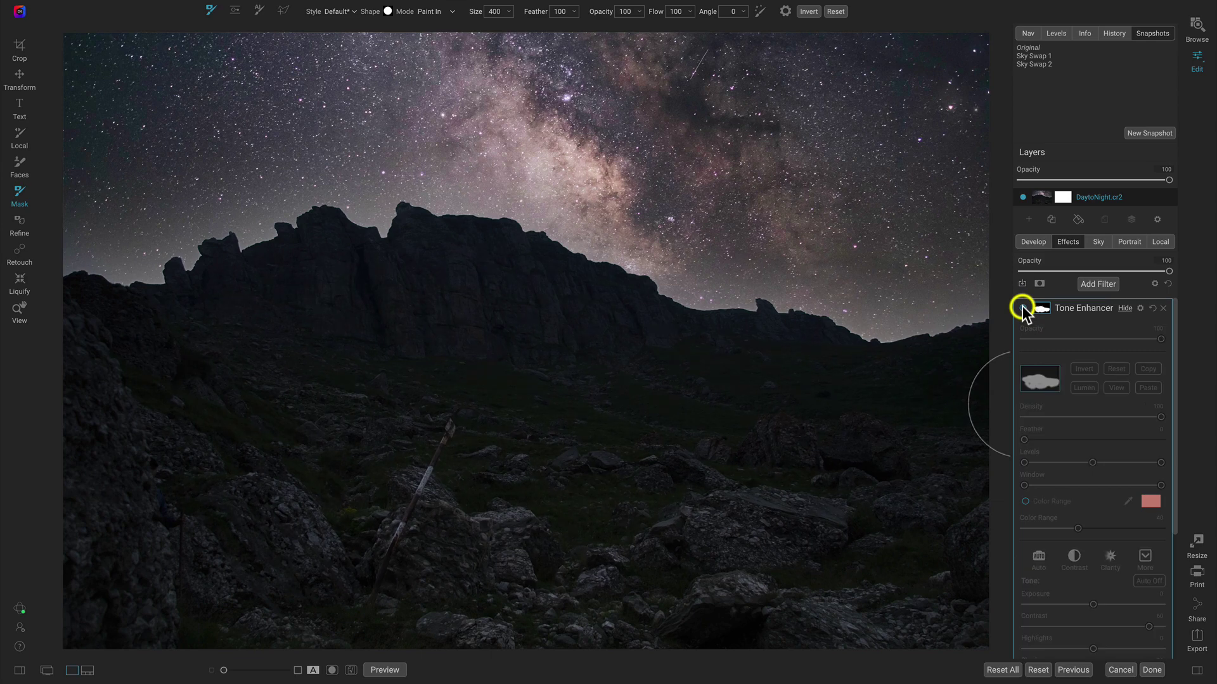
left_click(1022, 306)
left_click(1021, 306)
left_click(1021, 306)
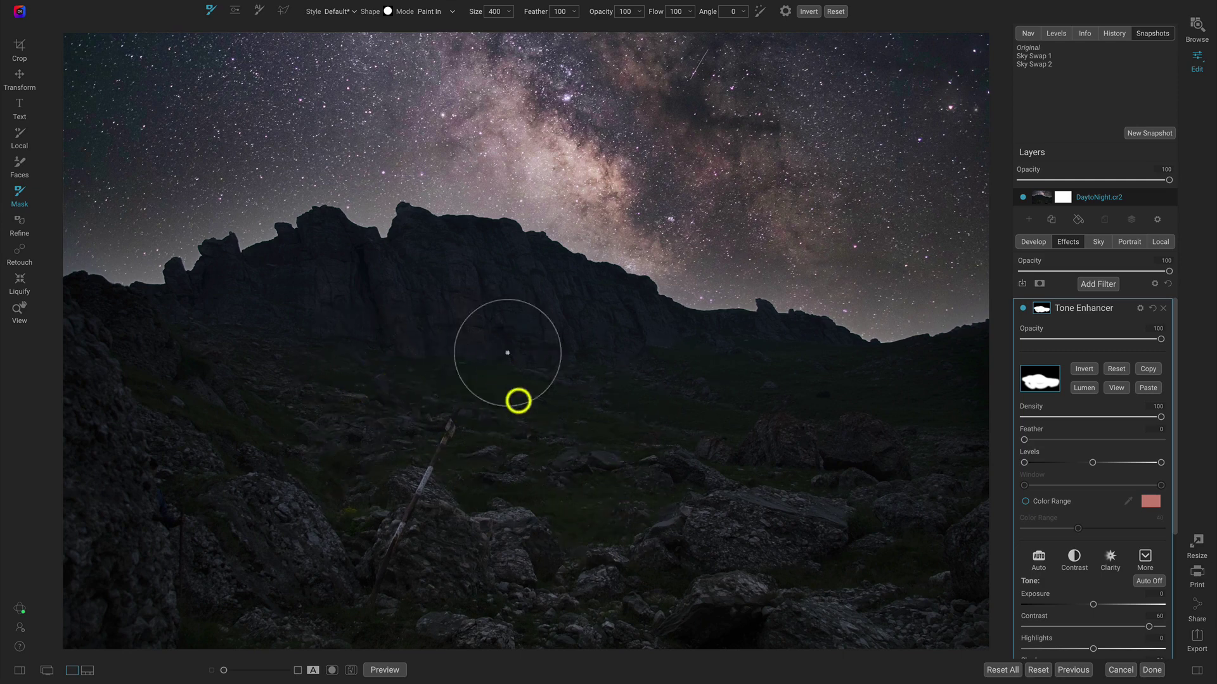
Reduce the masking brush to size 175 and refine the Tone Enhancer mask over the landscape.
key("bracketleft")
key("bracketleft")
key("bracketleft")
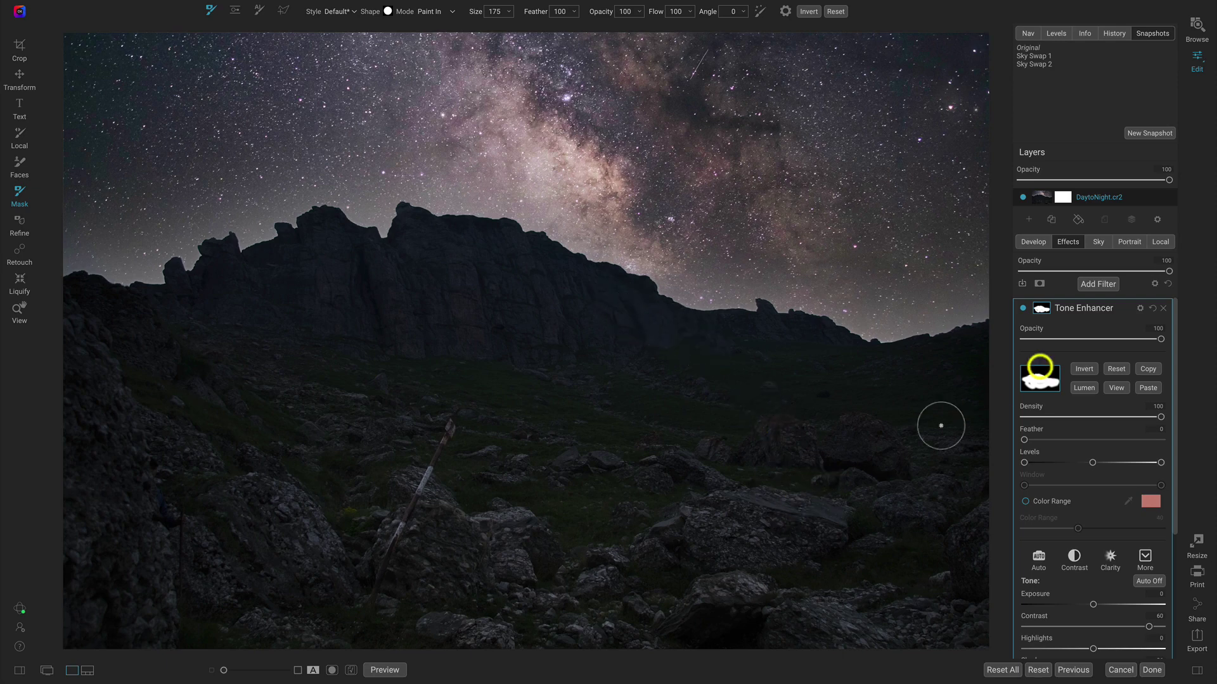
Lower the Tone Enhancer filter's Opacity to 76 and leave the masking brush for the view tool.
left_click_drag(1160, 339, 1090, 340)
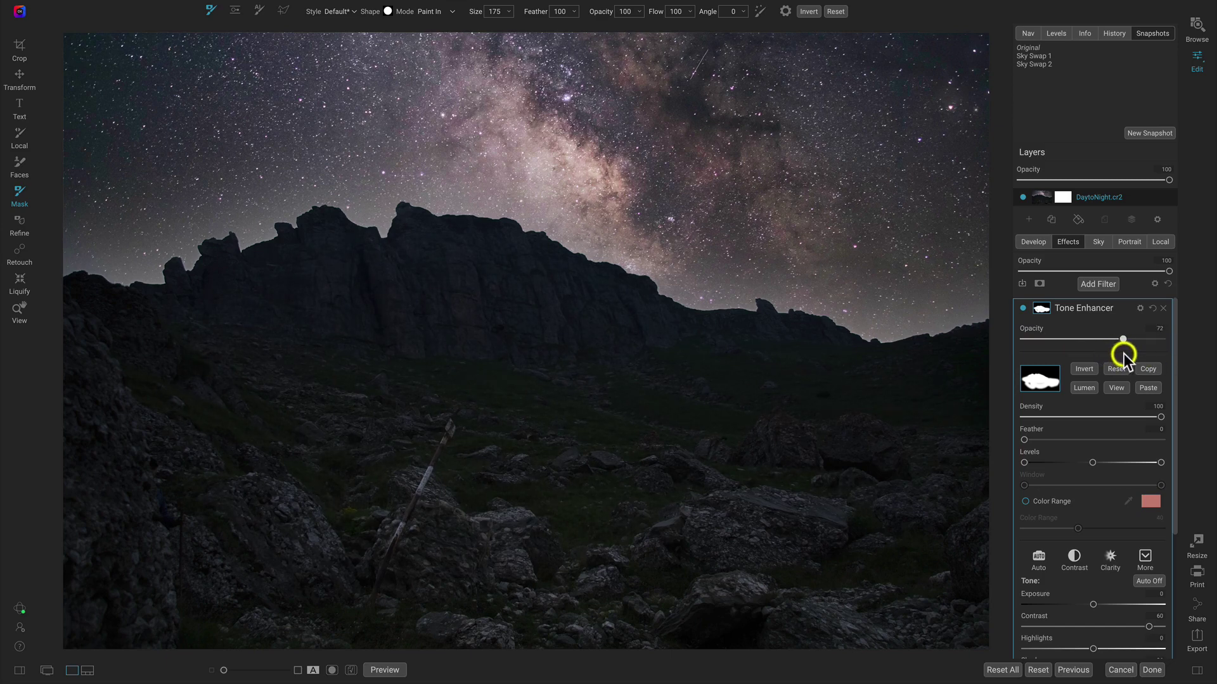
left_click(1127, 340)
key("z")
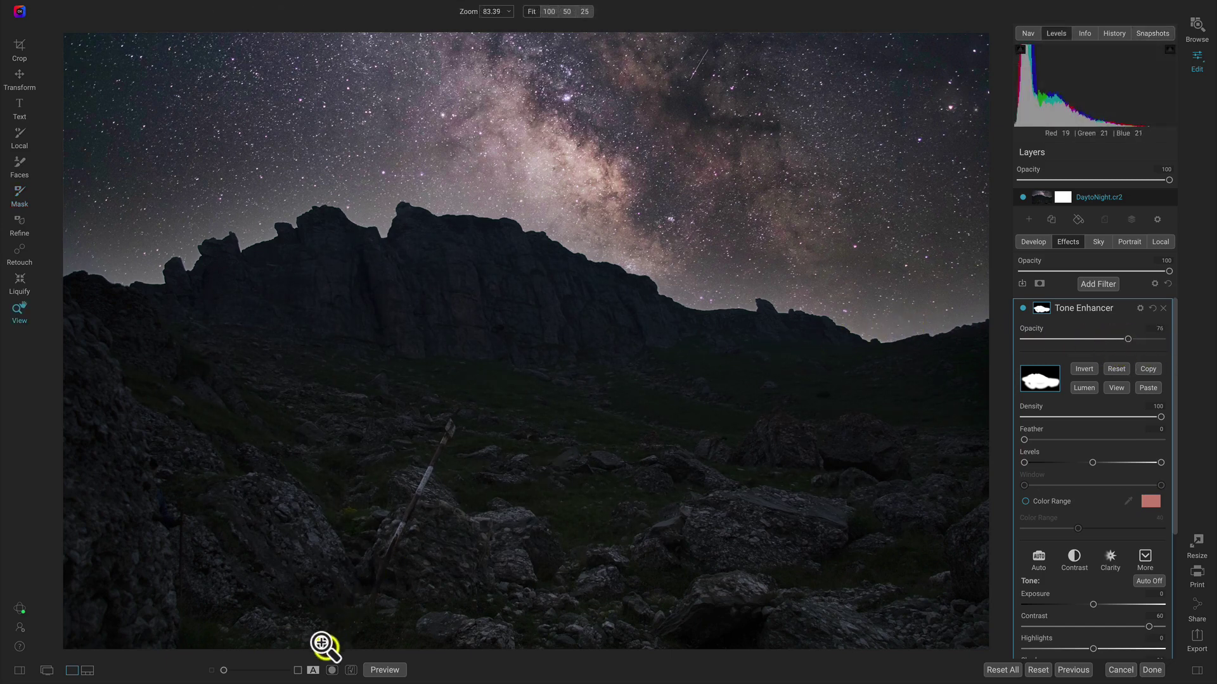
Compare the original and edited photo in a split view, moving the divider across the mountain, and close the comparison.
left_click(313, 670)
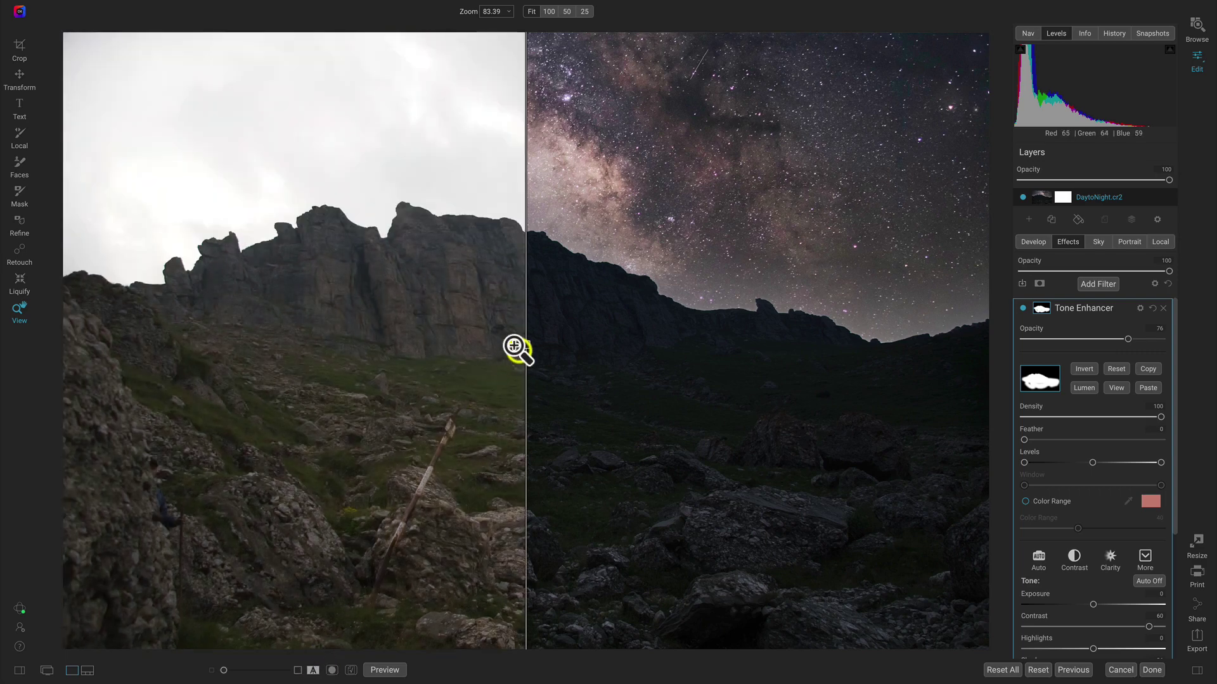
left_click_drag(526, 346, 334, 429)
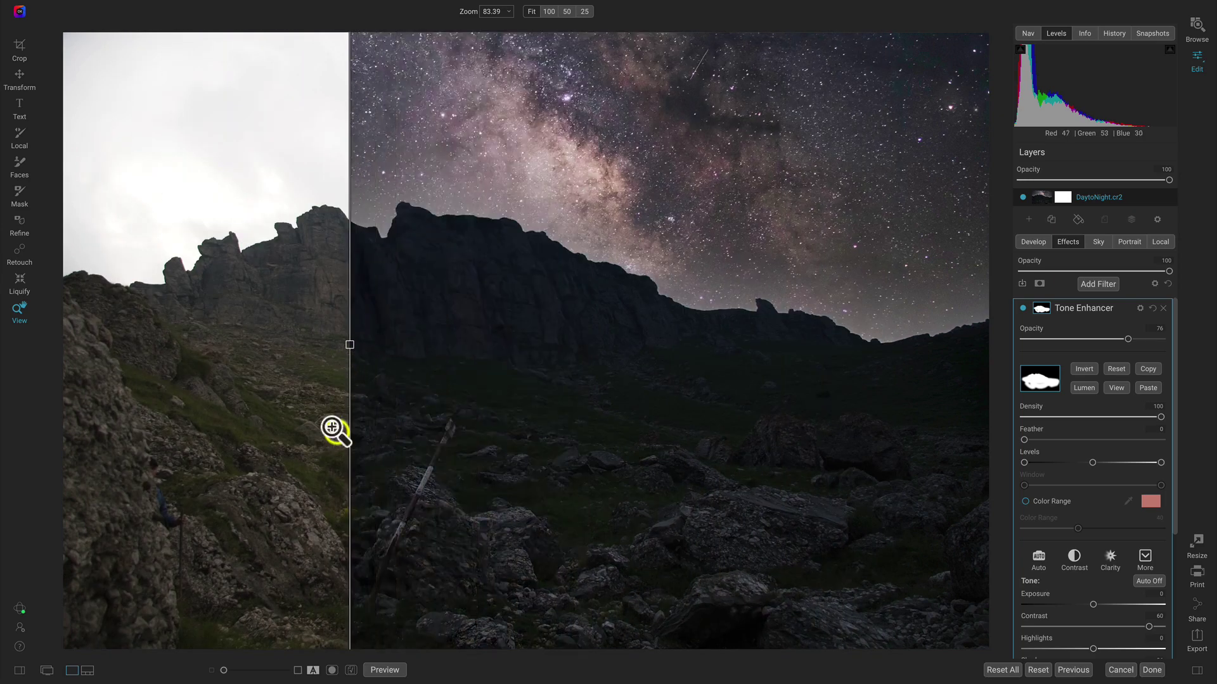
left_click(313, 670)
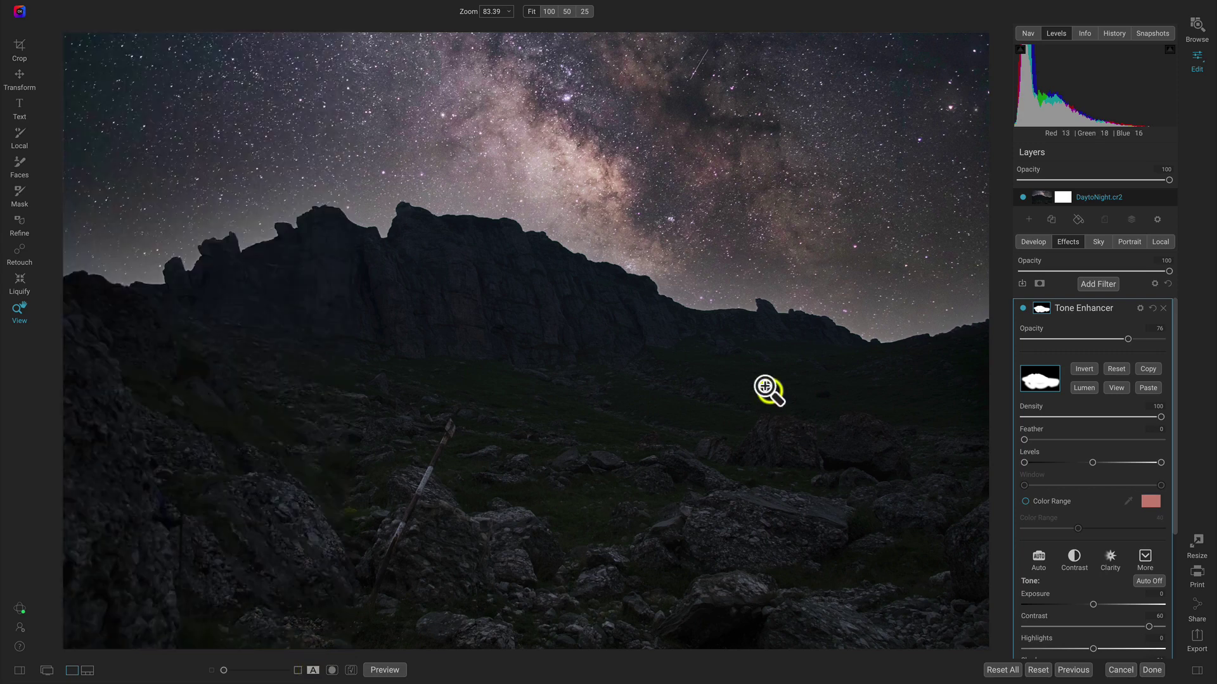
Raise the Midtones to 37 in the Tone & Color development adjustments.
left_click(1033, 242)
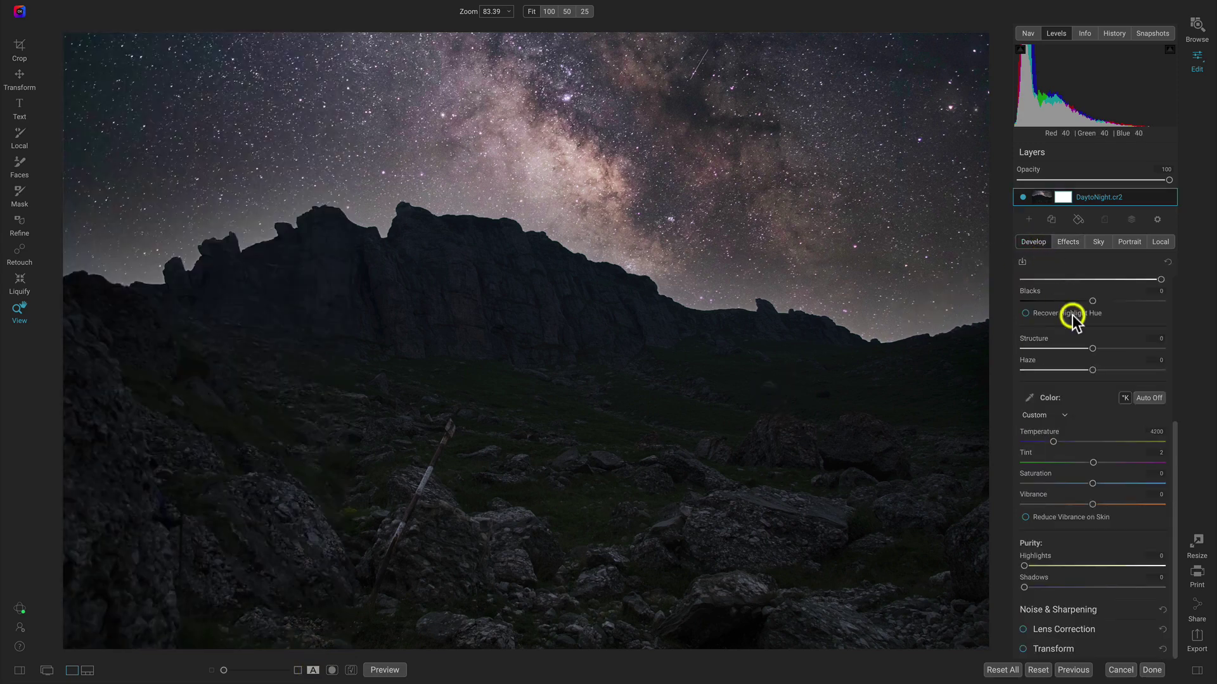
left_click(1127, 348)
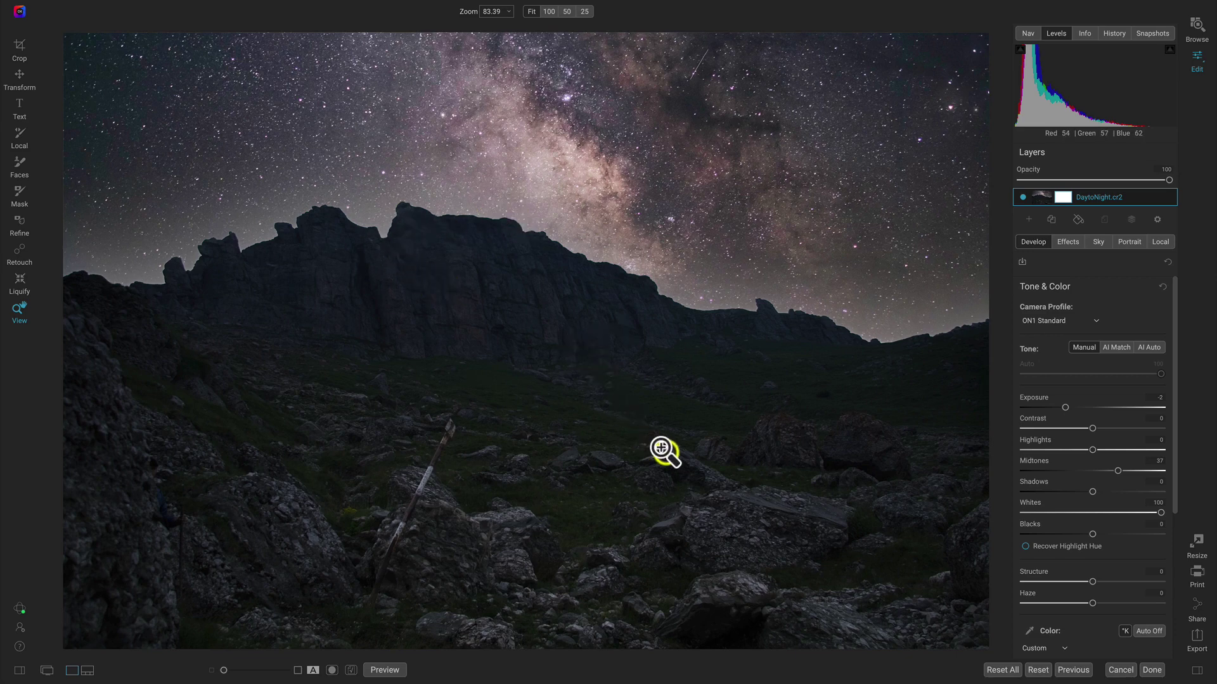
Alternate the whole image between the original and the edited version, ending on the edited night scene.
key("ctrl+p")
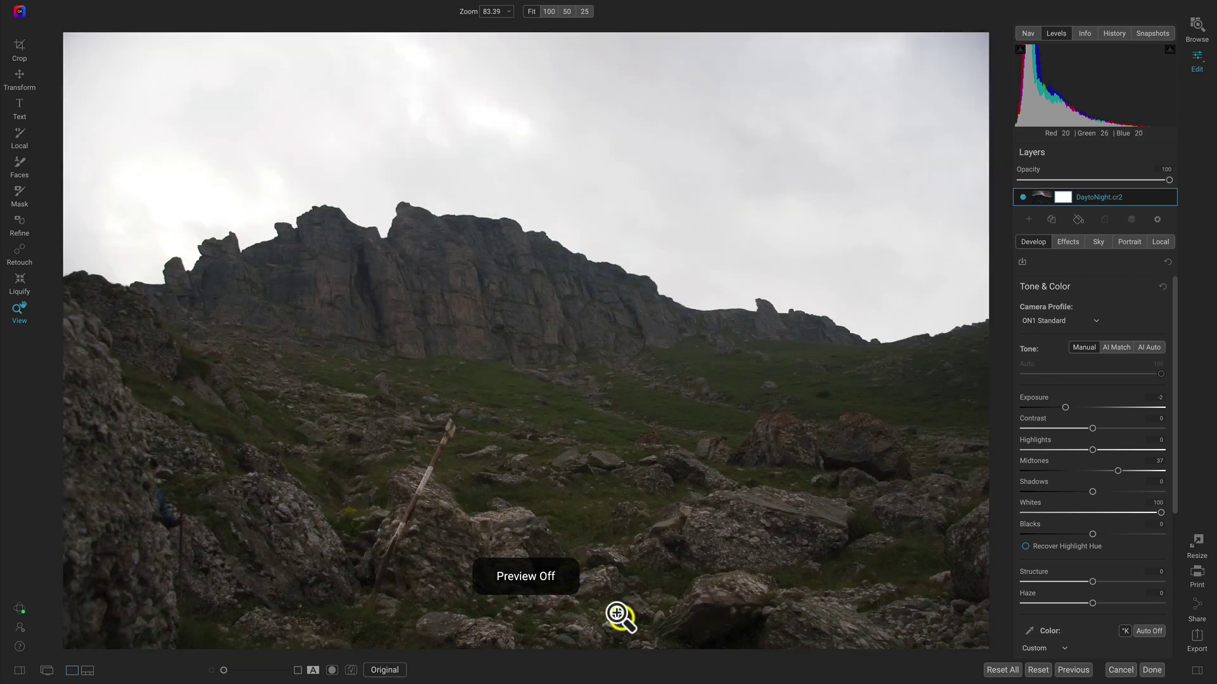
key("ctrl+p")
key("ctrl+p")
key("ctrl+p")
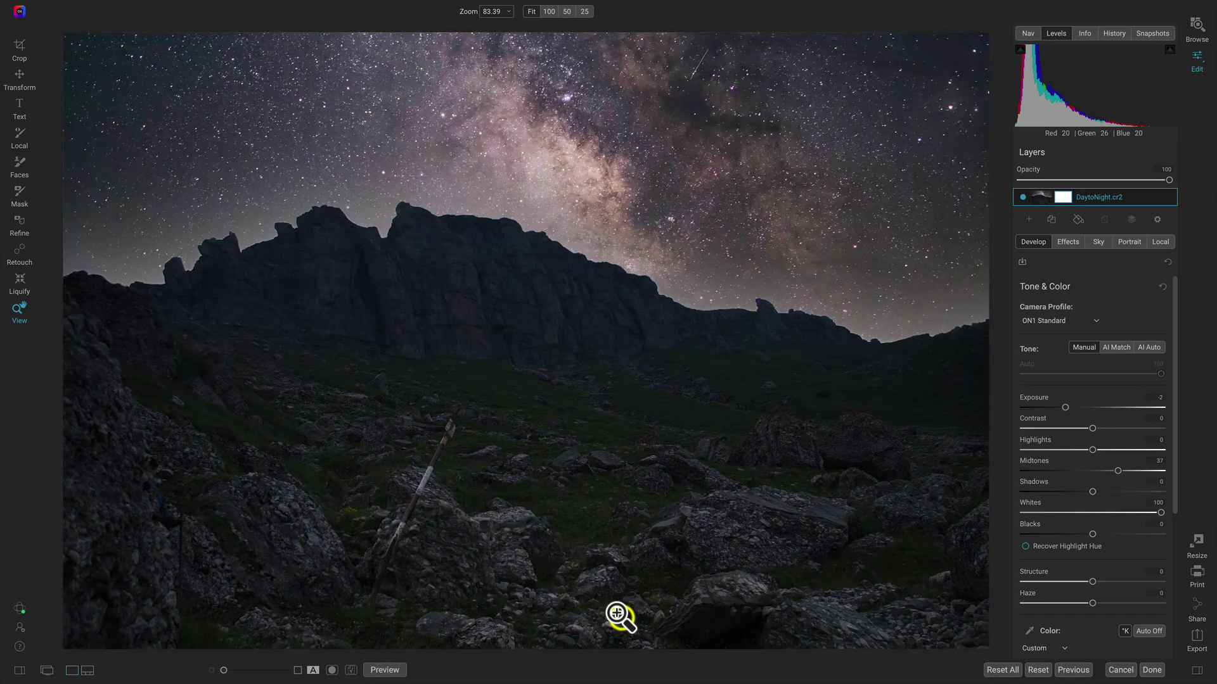